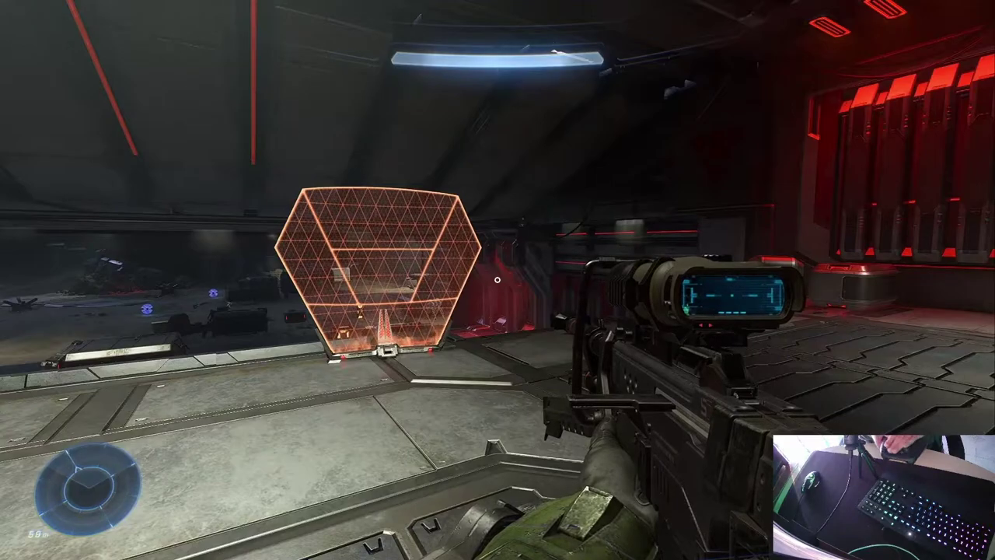
key("w")
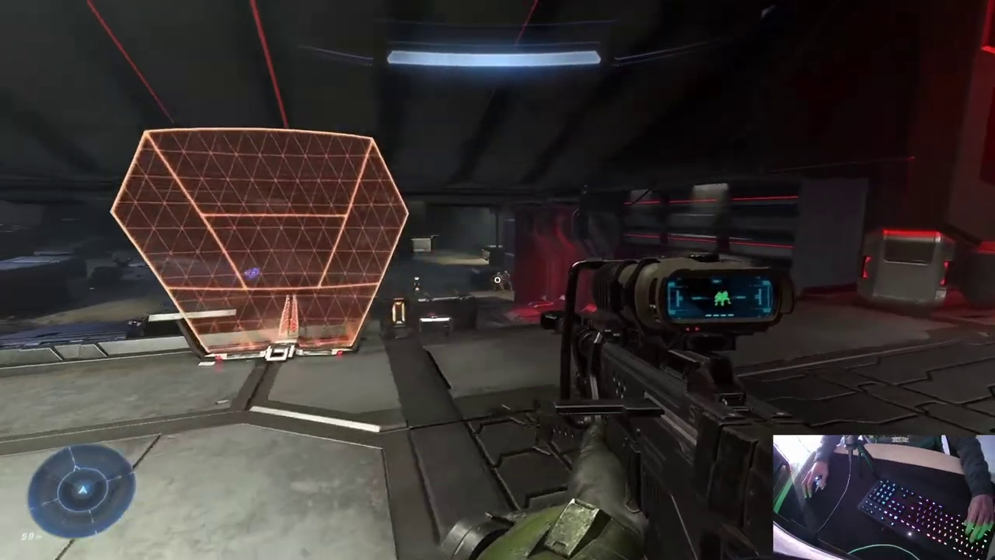
right_click(498, 279)
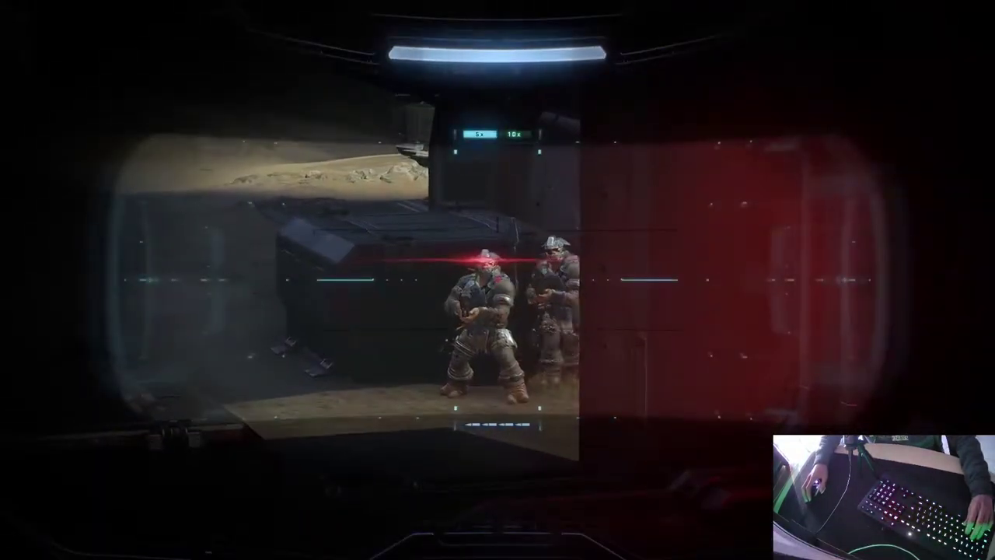
left_click(497, 280)
right_click(498, 280)
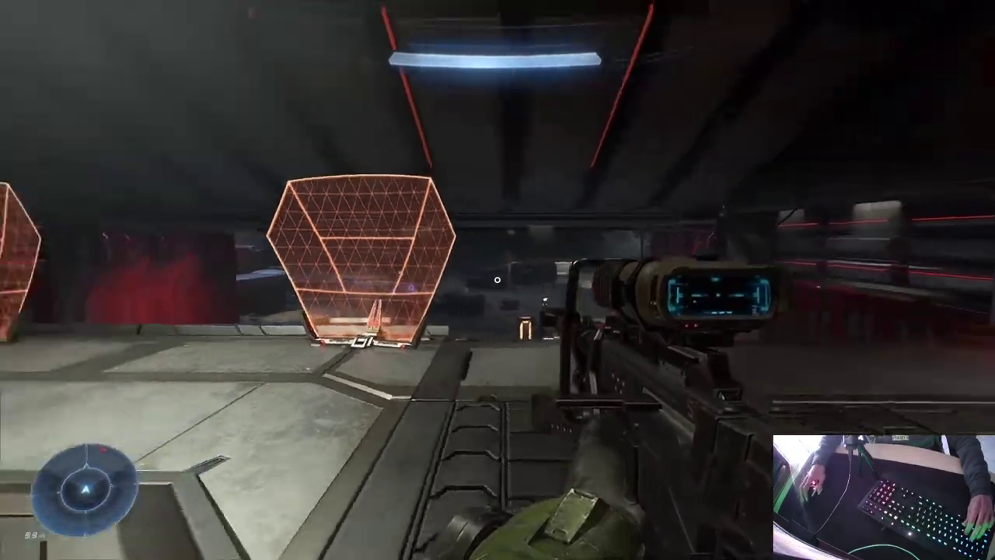
key("w")
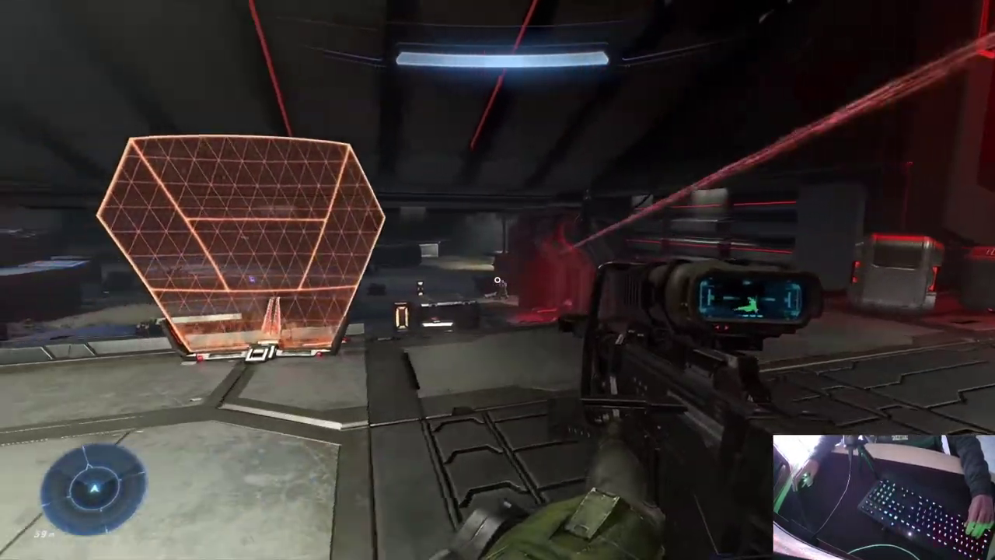
right_click(498, 280)
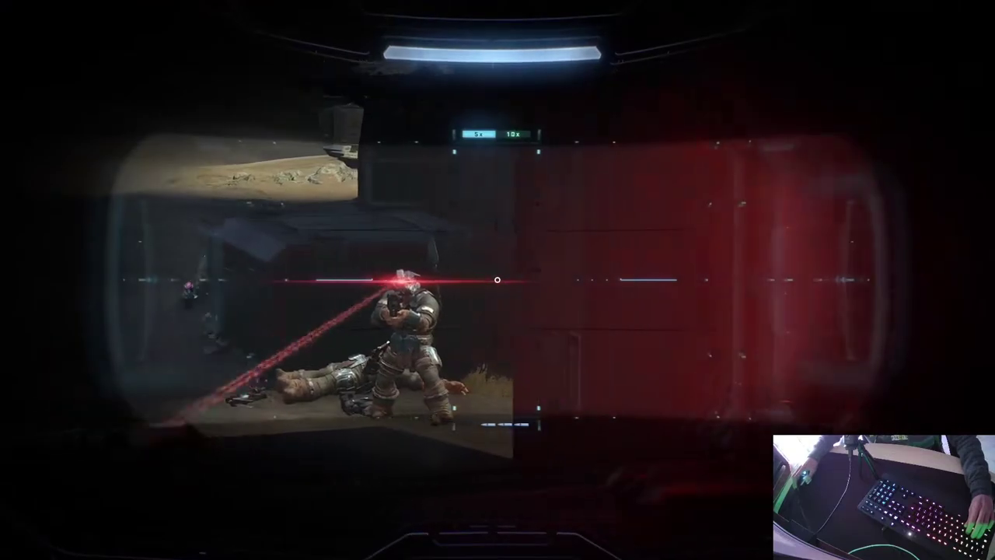
right_click(498, 280)
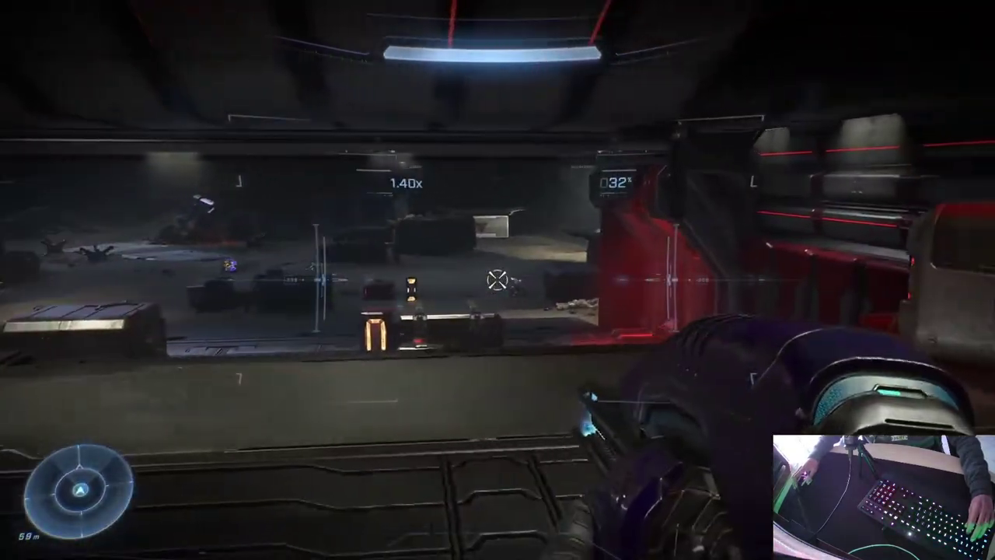
left_click(498, 280)
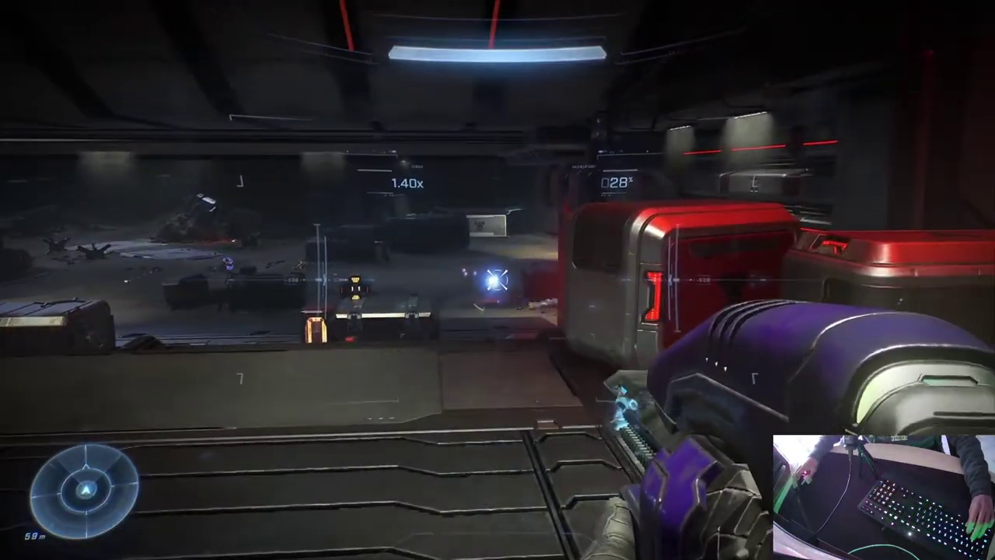
left_click(497, 280)
key("1")
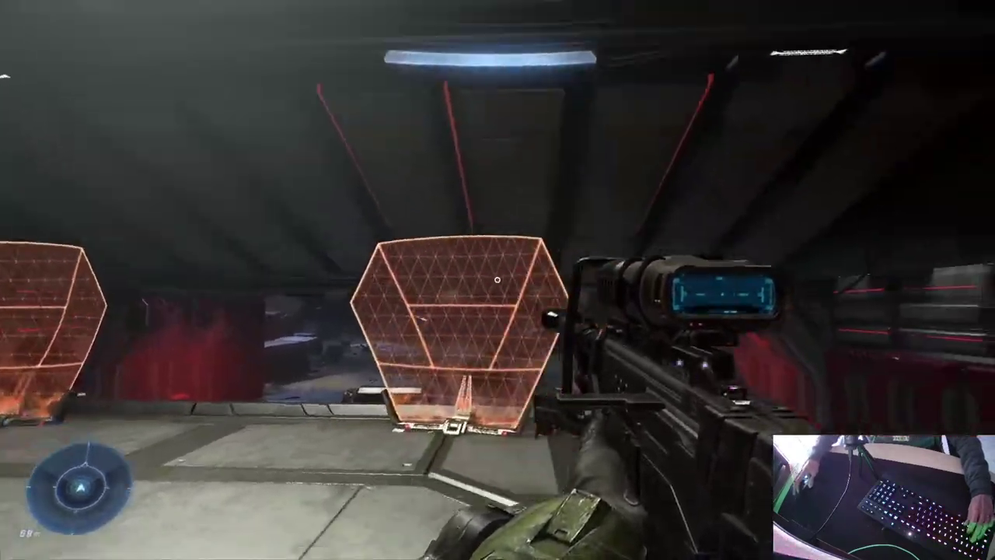
key("w")
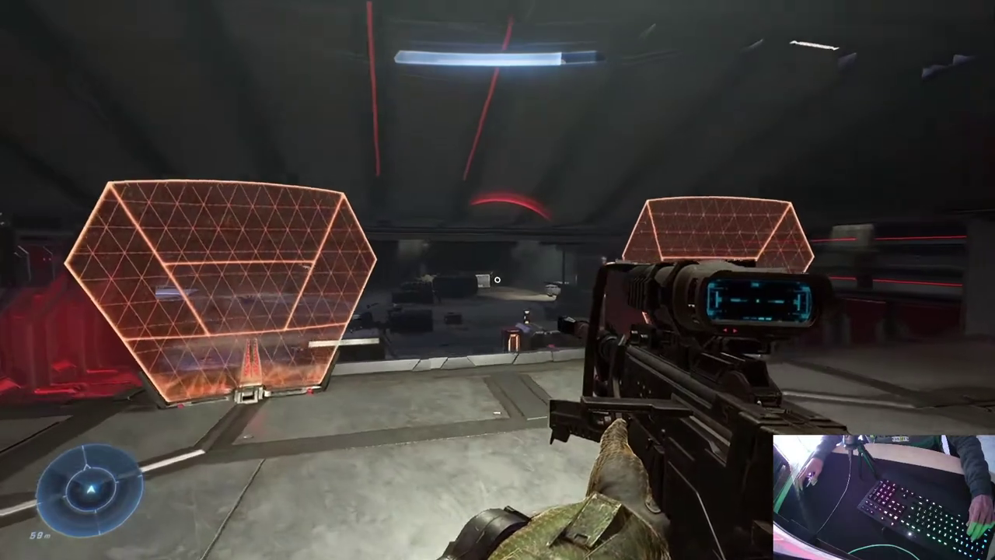
key("w")
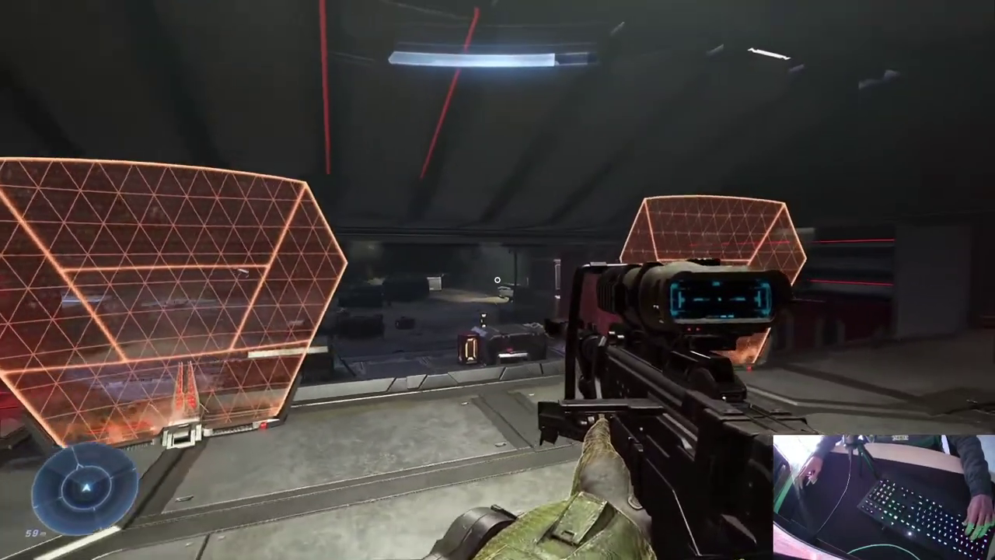
key("s")
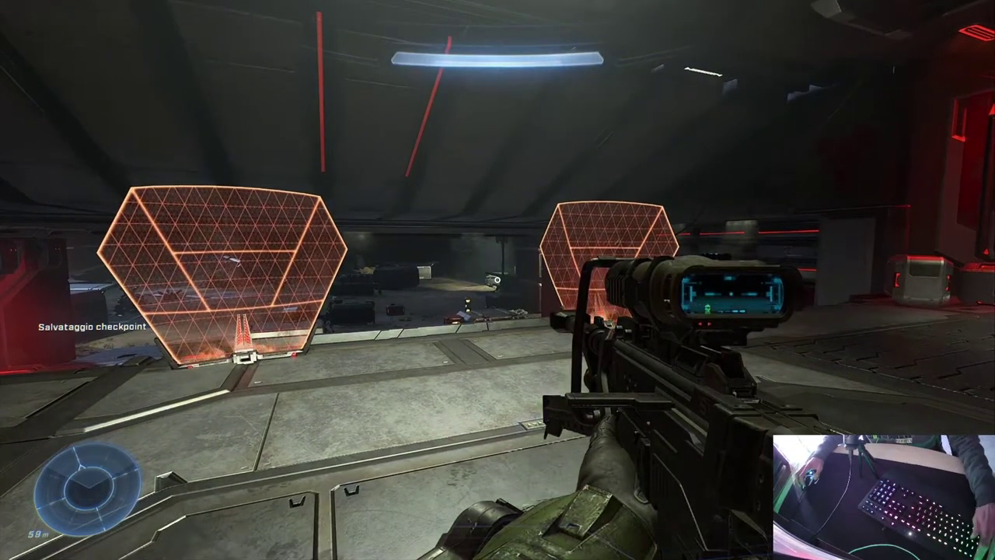
Quit the running Halo Infinite cloud session and confirm exiting the game.
key("super")
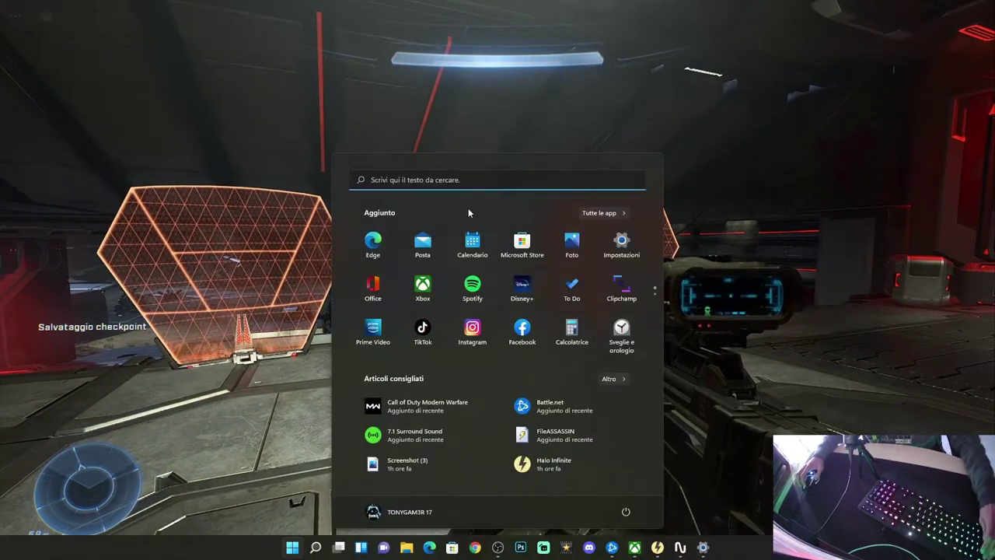
left_click(21, 18)
left_click(611, 275)
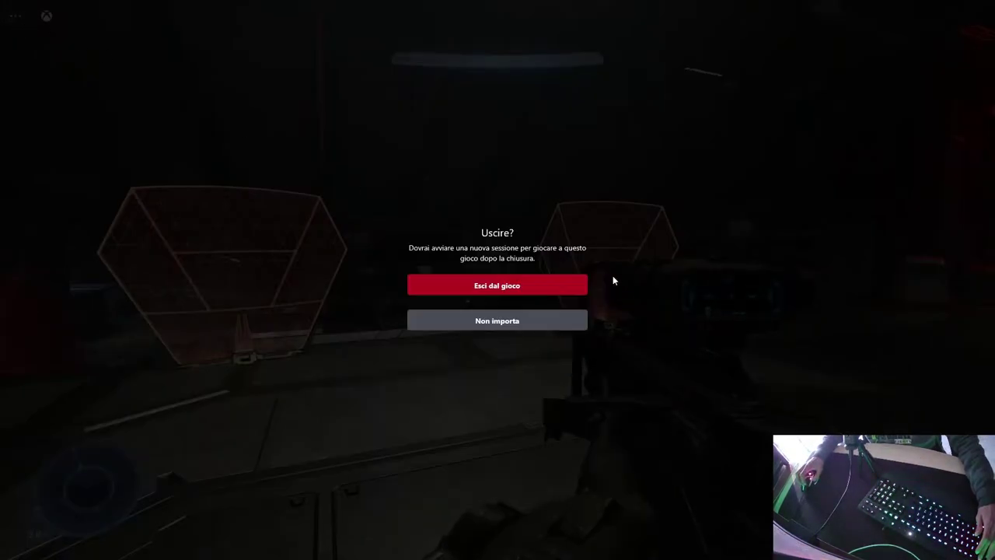
left_click(509, 287)
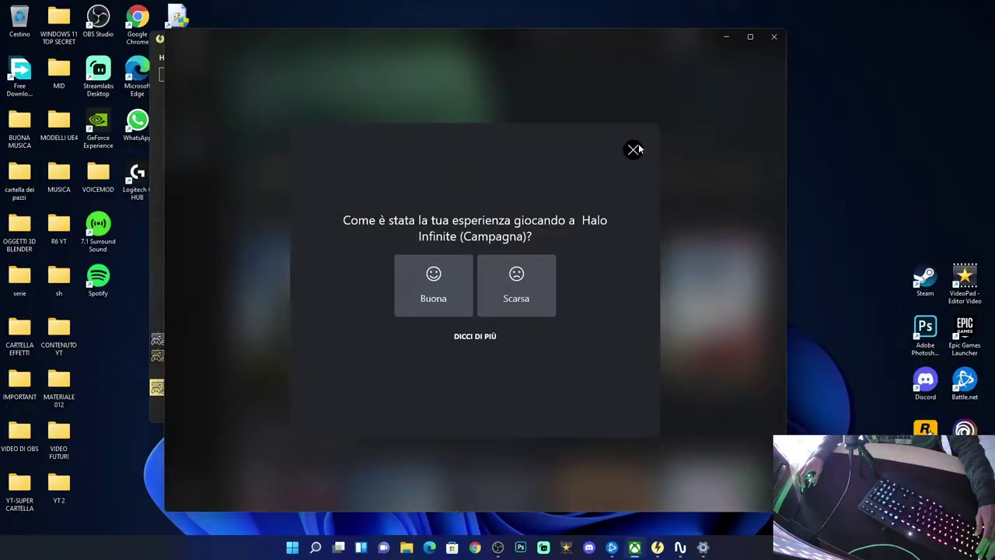
Dismiss the Halo Infinite feedback survey and clear the Xbox window away from the reWASD window.
left_click(633, 148)
left_click_drag(434, 47, 569, 57)
left_click(870, 54)
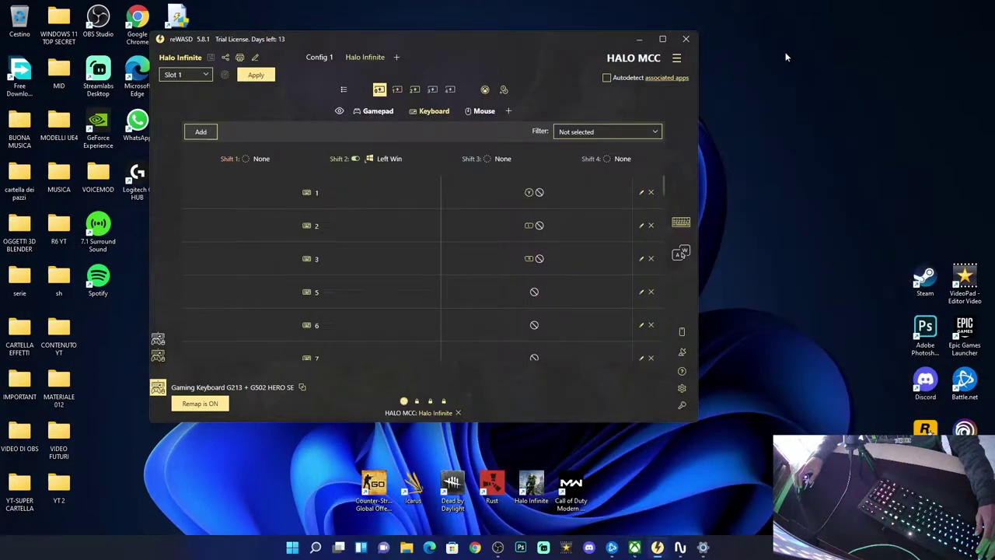
Reposition the reWASD window and set its desktop shortcut apart, well below the Halo Infinite shortcut.
left_click_drag(471, 39, 557, 62)
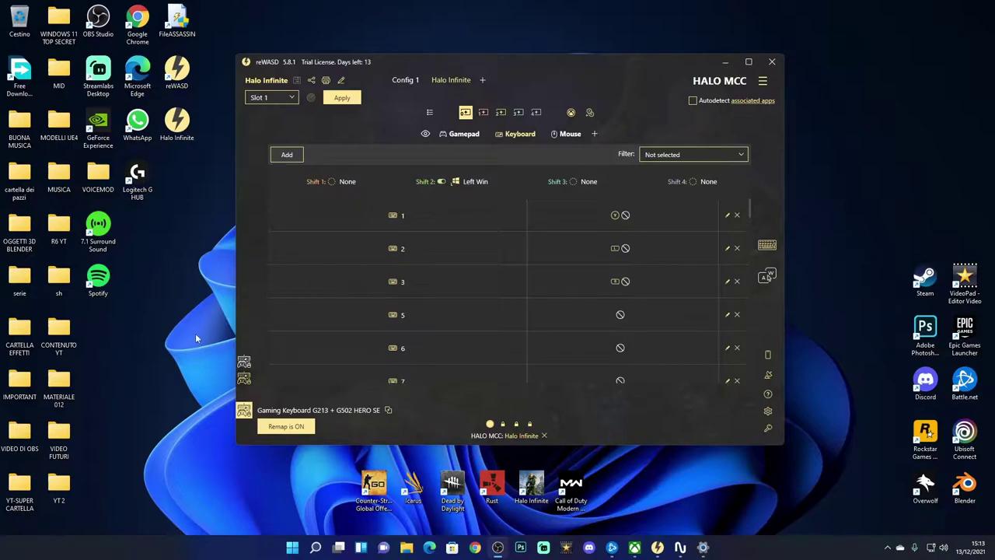
left_click_drag(164, 69, 155, 359)
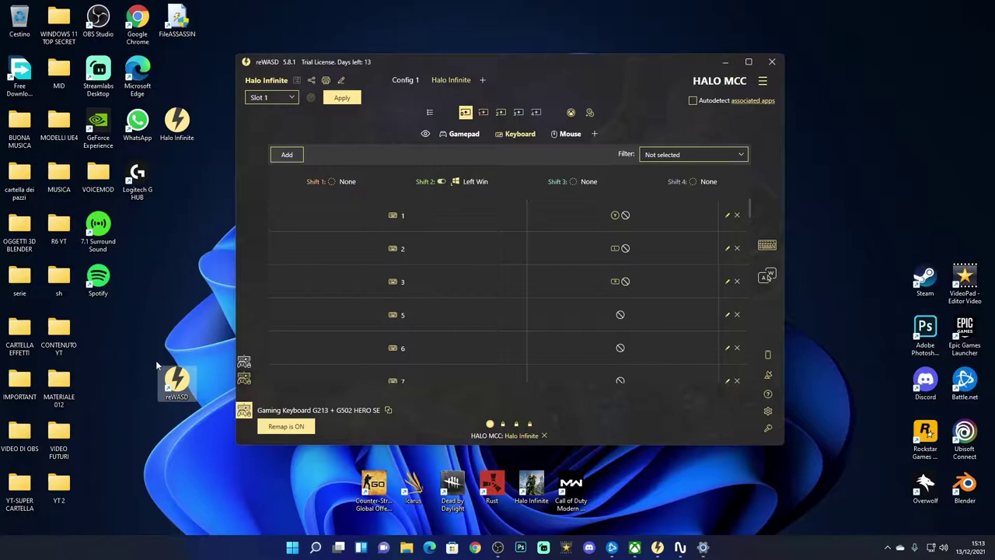
Check the Xbox app briefly, turn off the remap for the Gaming Keyboard G213 + G502 HERO SE group, and close reWASD.
left_click(635, 547)
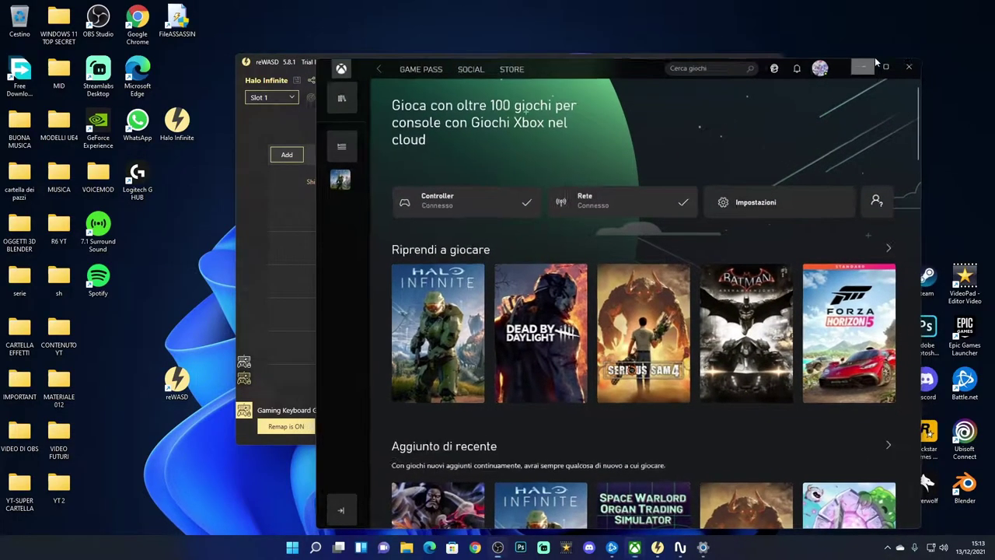
left_click(876, 61)
left_click(286, 426)
left_click(772, 62)
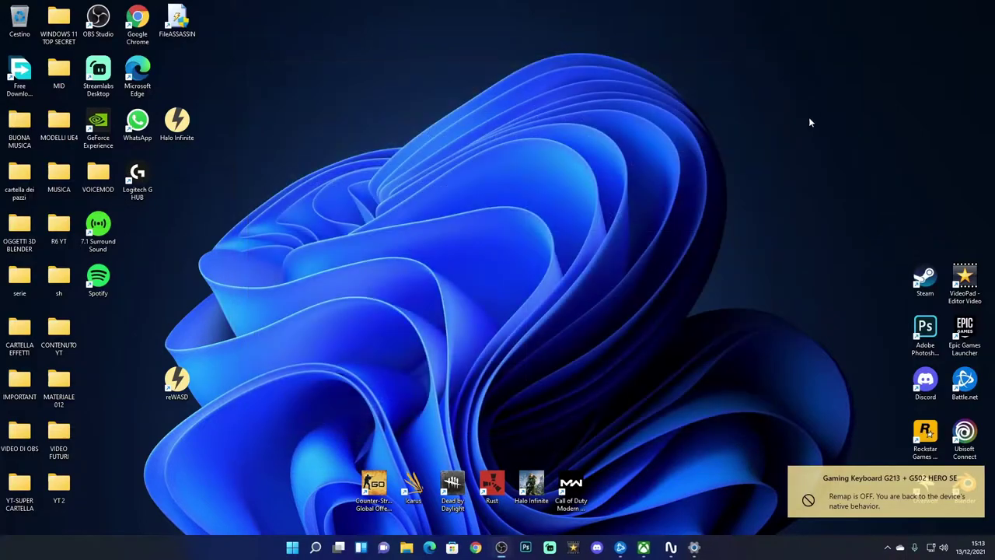
Quit the apps still running in the background, including Battle.net and Xbox.
left_click(887, 547)
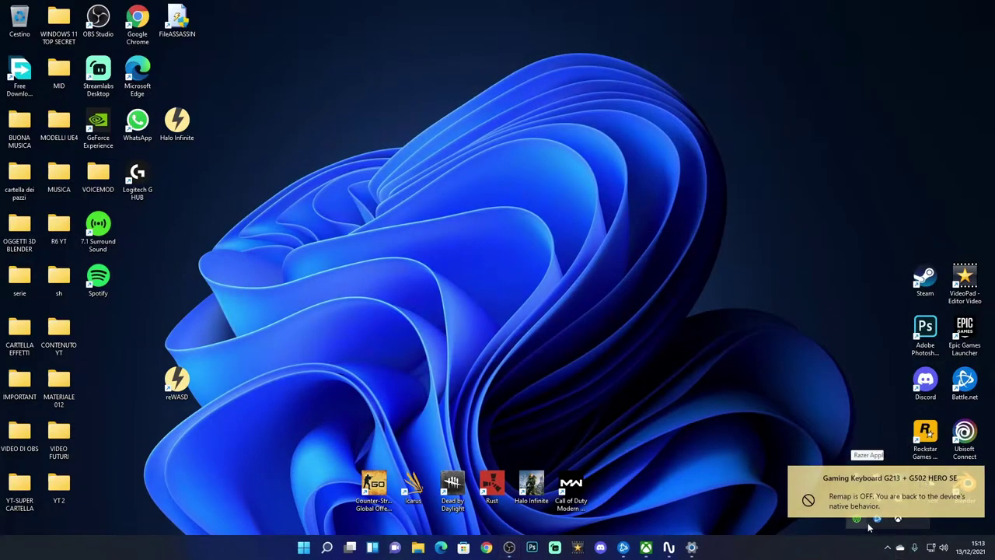
right_click(877, 518)
left_click(890, 506)
right_click(877, 517)
left_click(893, 506)
right_click(874, 526)
left_click(894, 510)
left_click(711, 375)
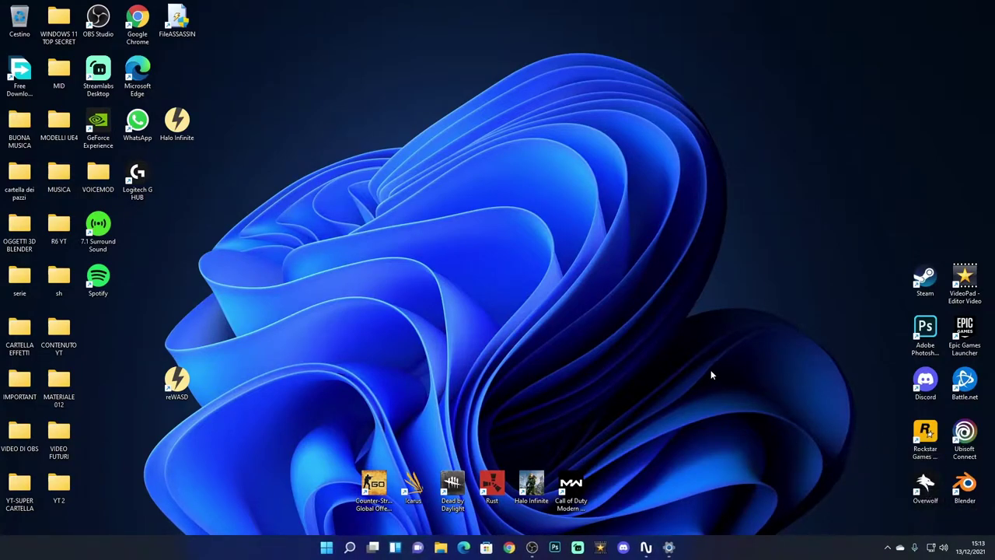
Put the reWASD shortcut back directly below the Halo Infinite shortcut and launch reWASD from it.
left_click_drag(177, 380, 189, 180)
key("Return")
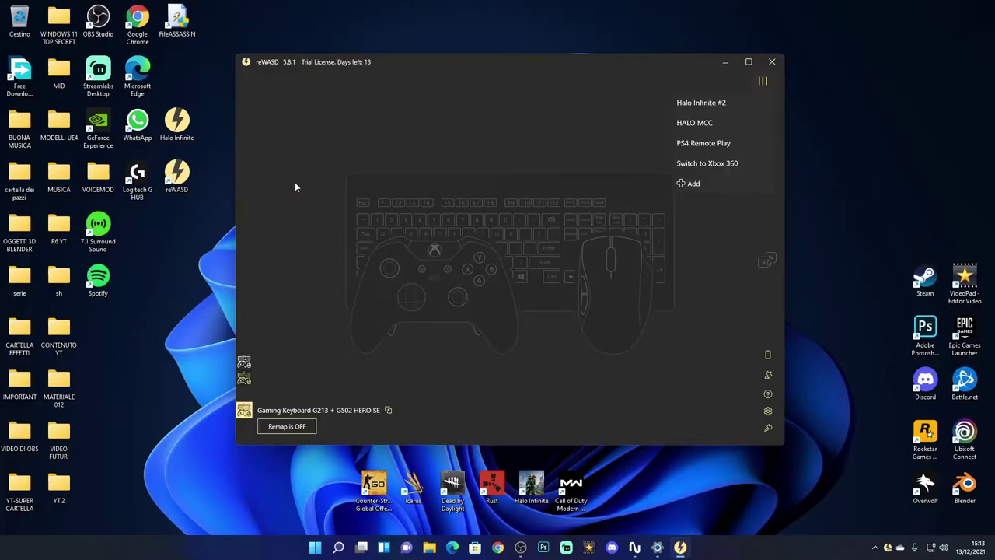
left_click_drag(423, 68, 455, 76)
Start adding a config to the Halo Infinite #2 profile and follow the link to the reWASD community configs in the browser.
left_click(796, 94)
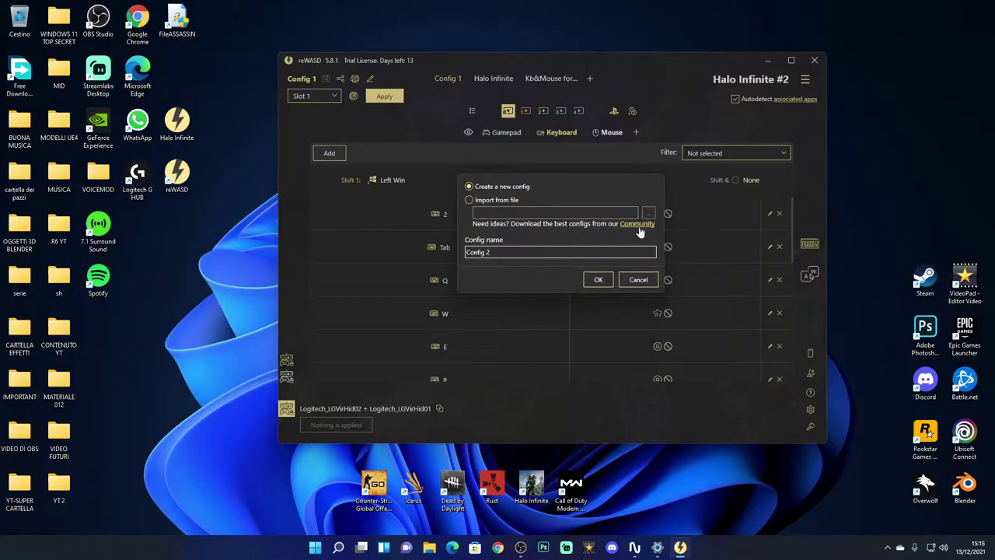
left_click(638, 280)
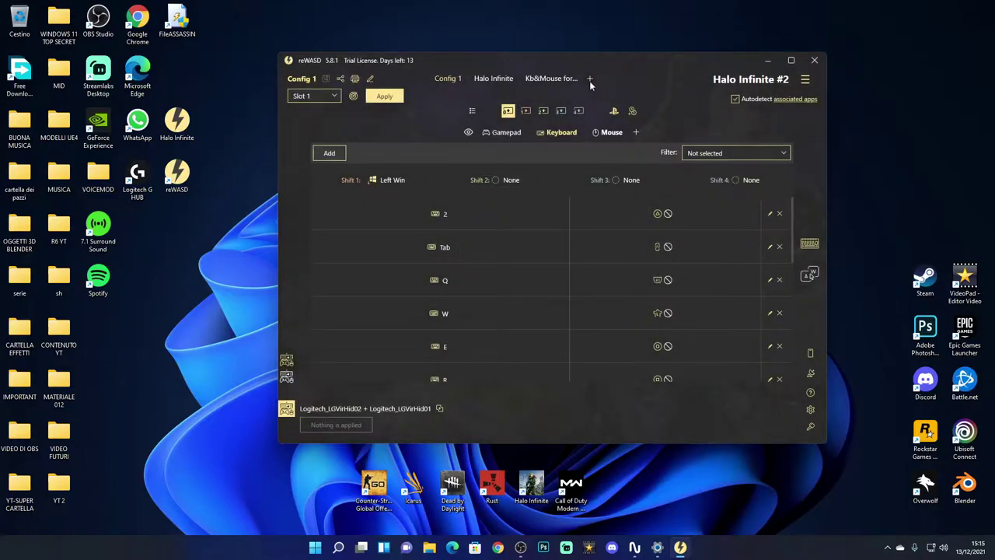
left_click(589, 80)
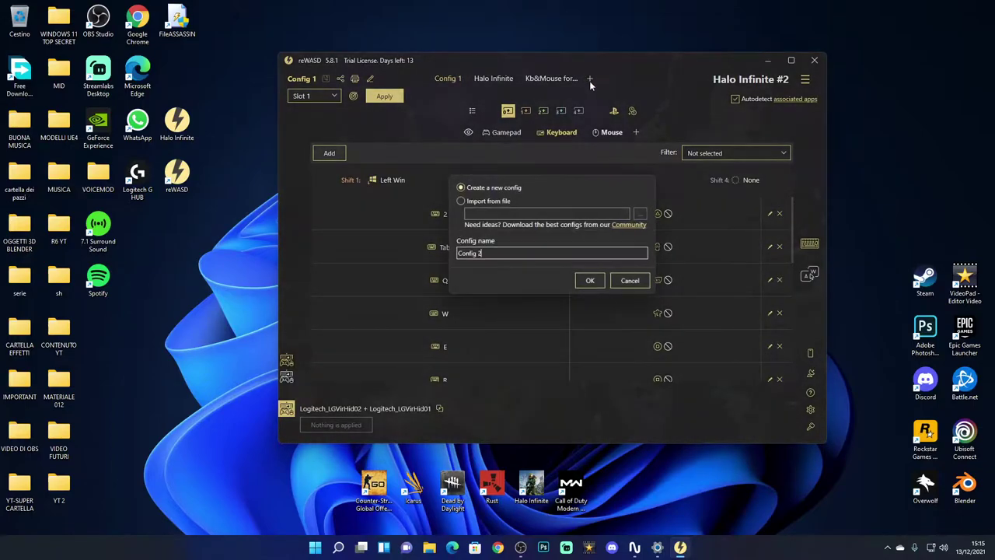
left_click(635, 224)
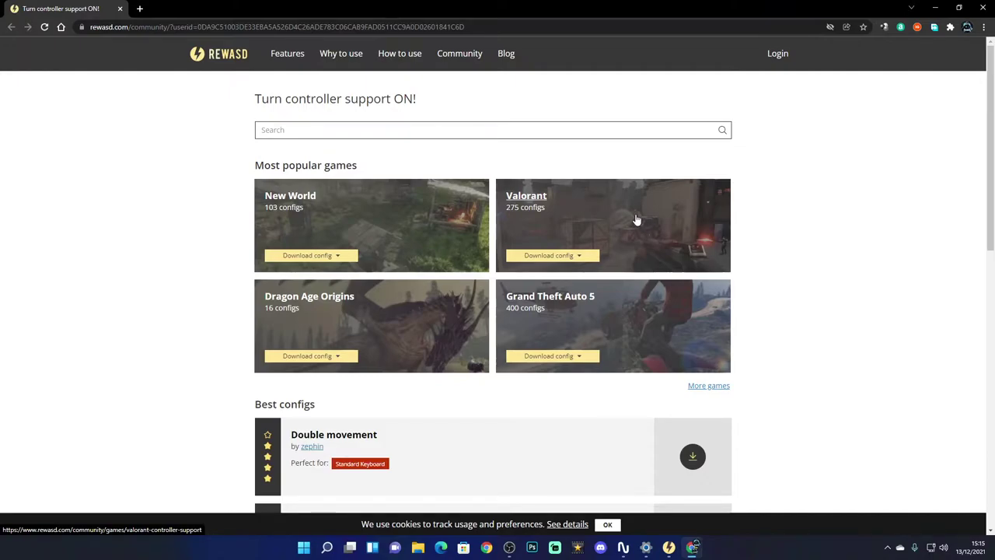
Search the community configs for "HAL" and open the Halo Infinite page.
left_click(332, 131)
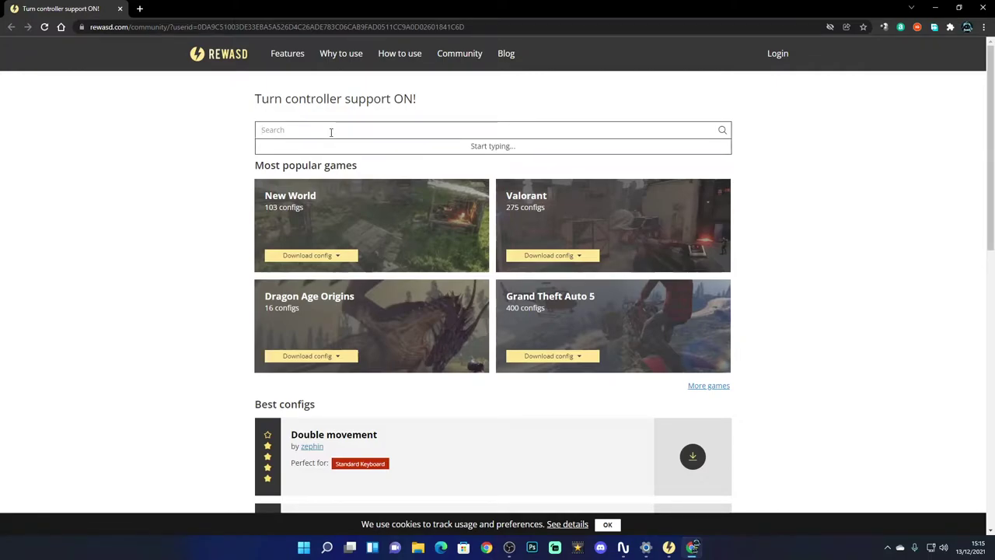
type("HAL")
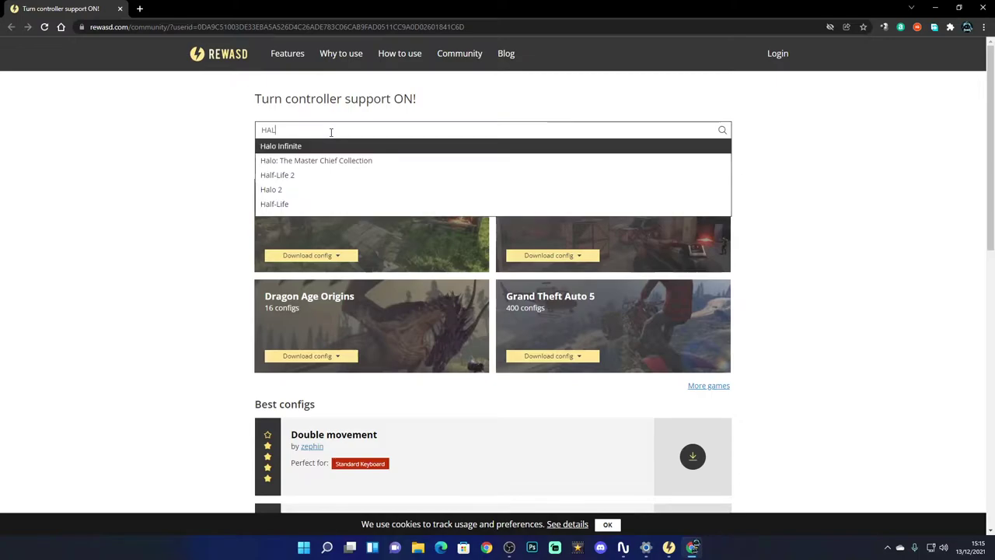
left_click(317, 146)
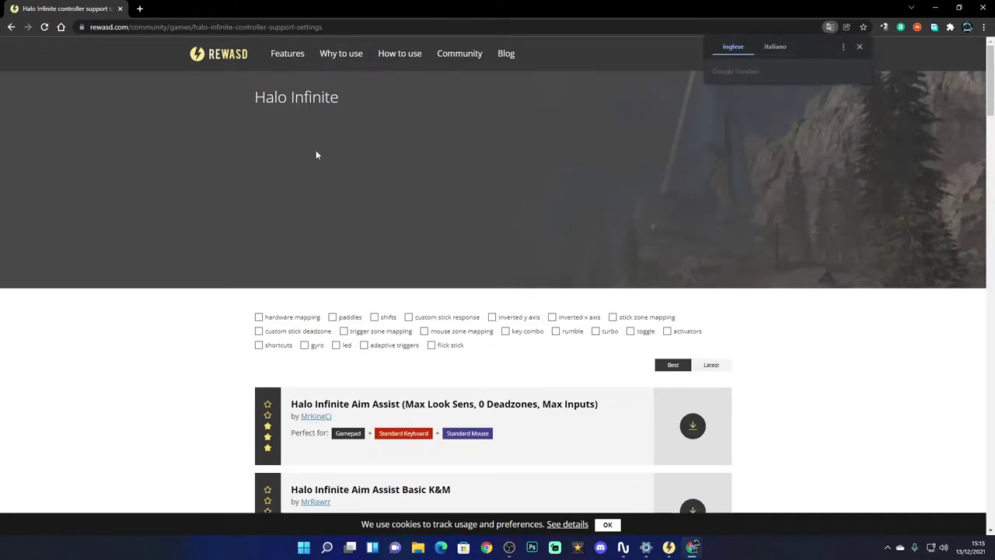
Examine the community configs offered for Halo Infinite and the input devices each one suits.
scroll(573, 329, "down", 3)
scroll(573, 331, "down", 1)
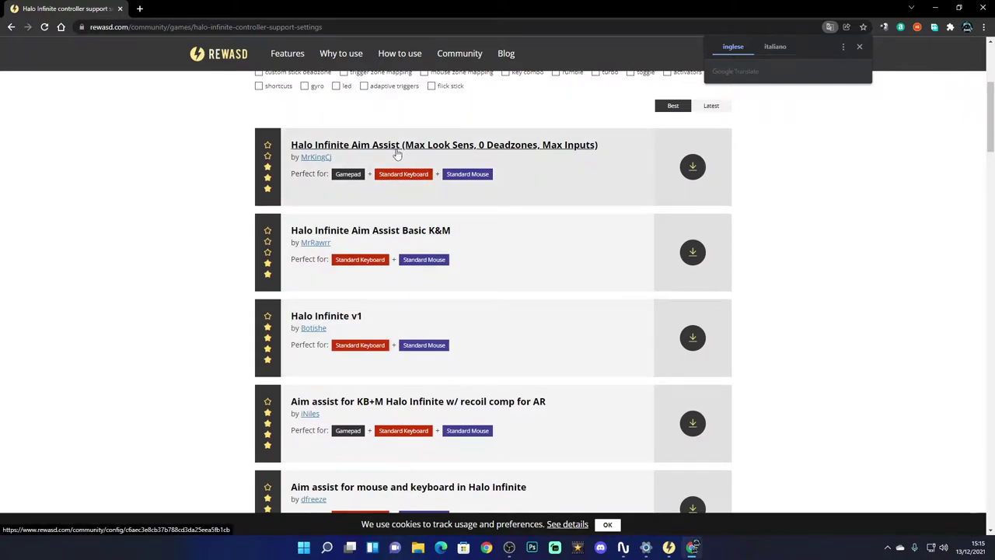
scroll(543, 217, "down", 1)
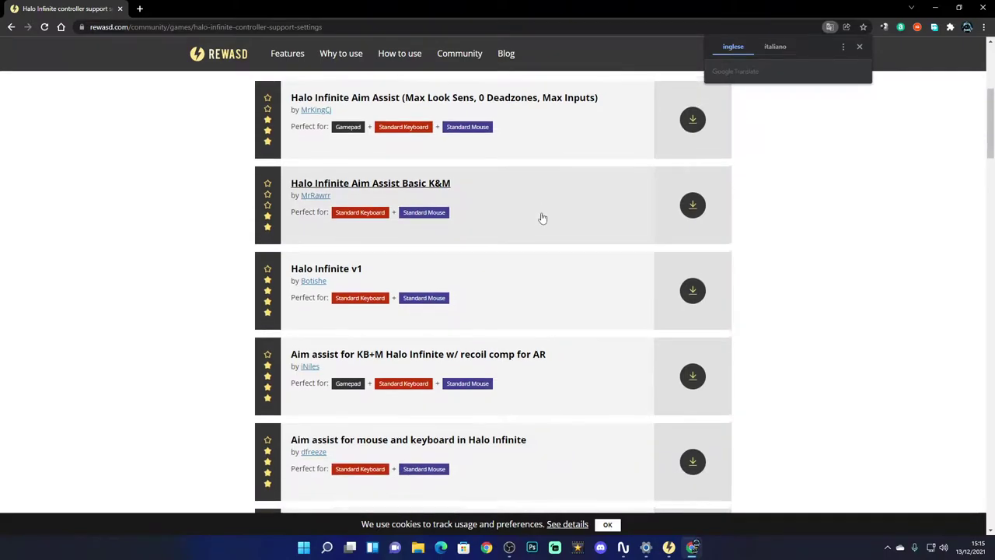
scroll(542, 220, "down", 4)
scroll(539, 225, "down", 2)
scroll(537, 222, "up", 9)
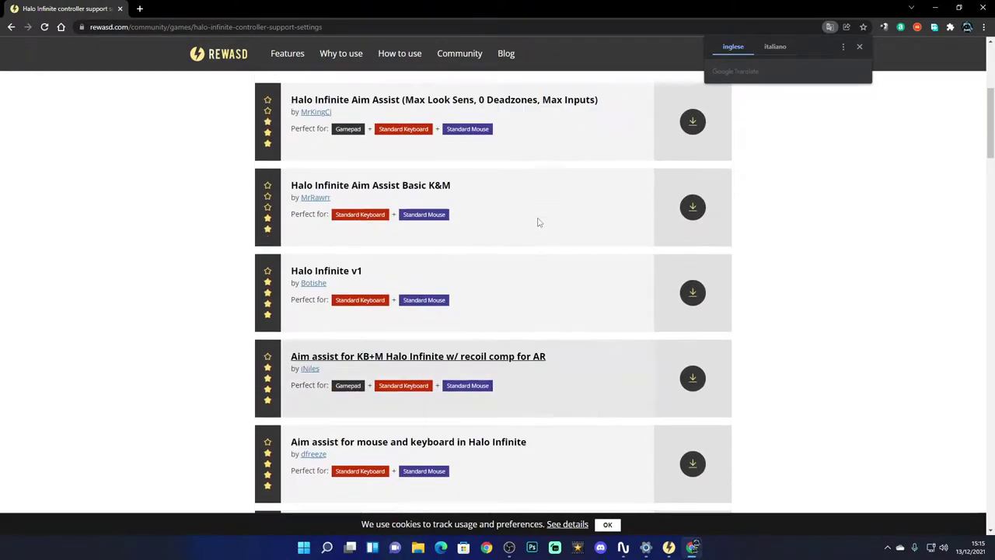
Go back to the community config search, search for "BATT" and open the Battlefield 2042 page.
left_click(10, 27)
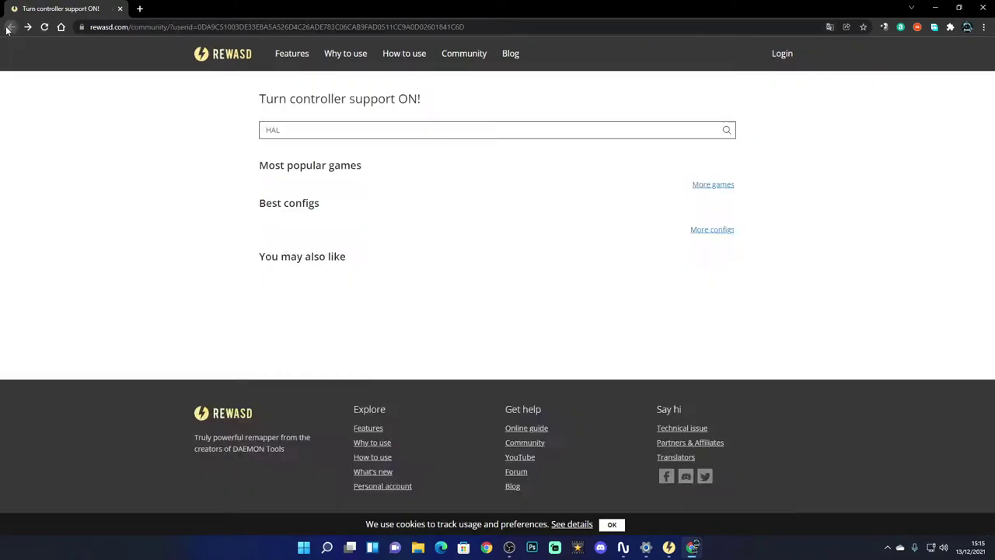
left_click_drag(306, 130, 247, 135)
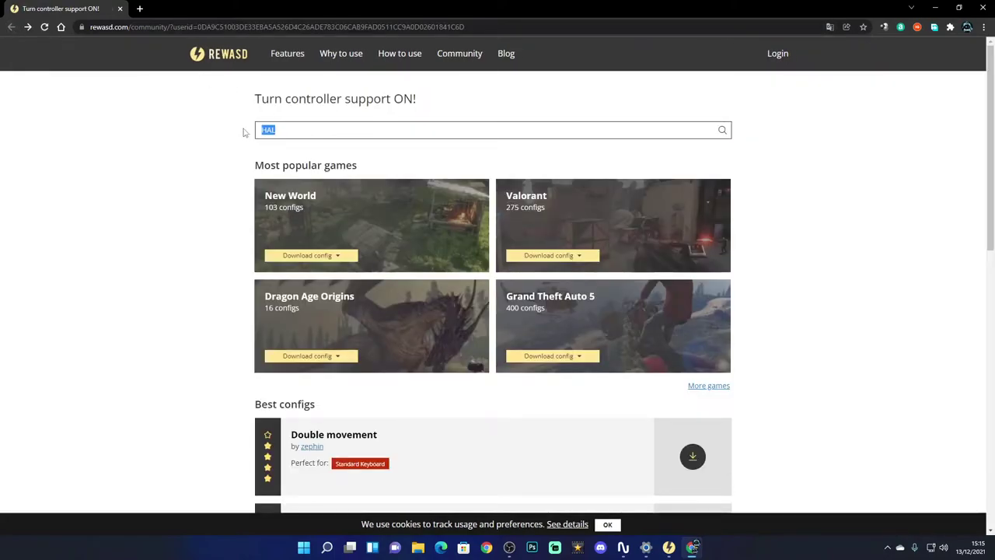
type("BATT")
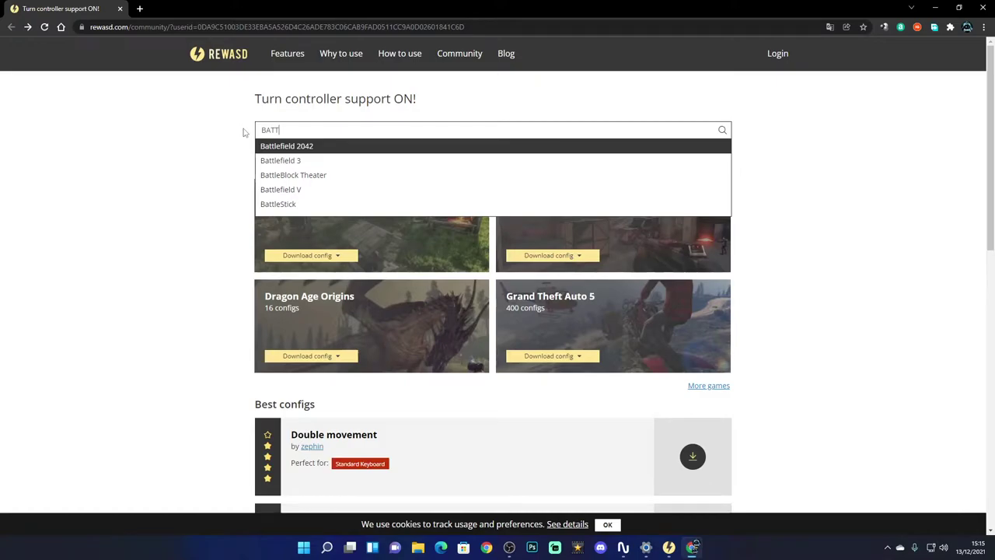
left_click(296, 147)
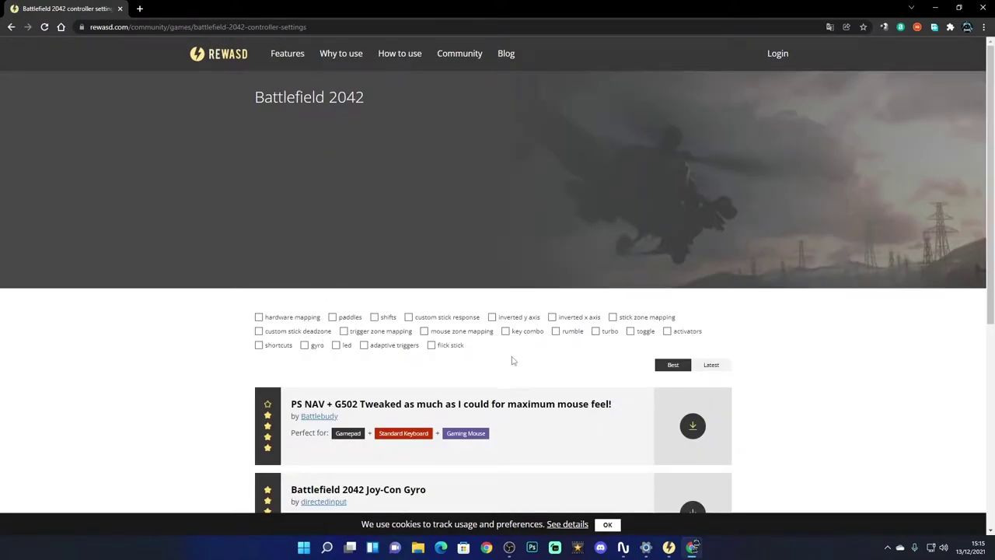
Translate the page into Italian and examine the Battlefield 2042 configs and the input devices each one suits.
scroll(515, 361, "down", 3)
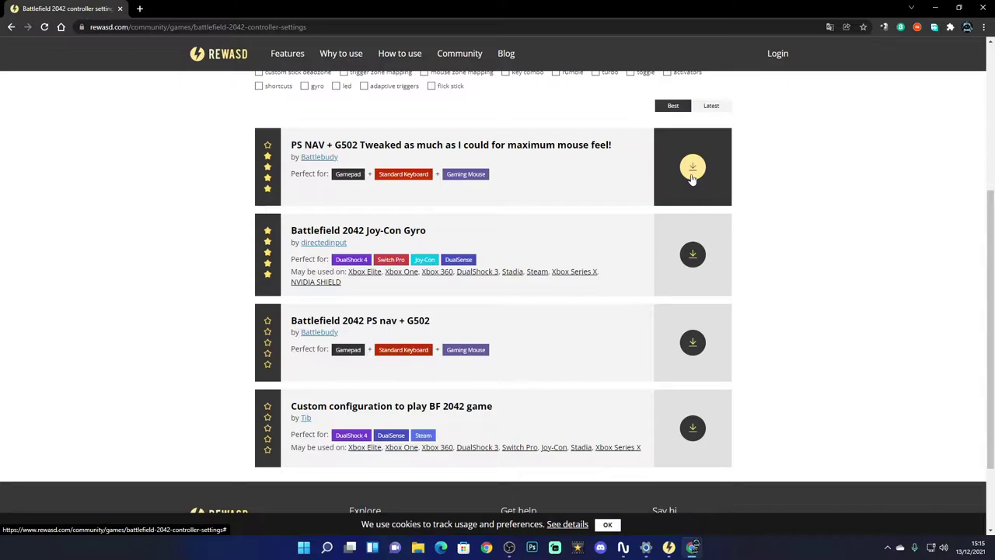
scroll(564, 191, "down", 1)
scroll(570, 203, "up", 1)
left_click(827, 27)
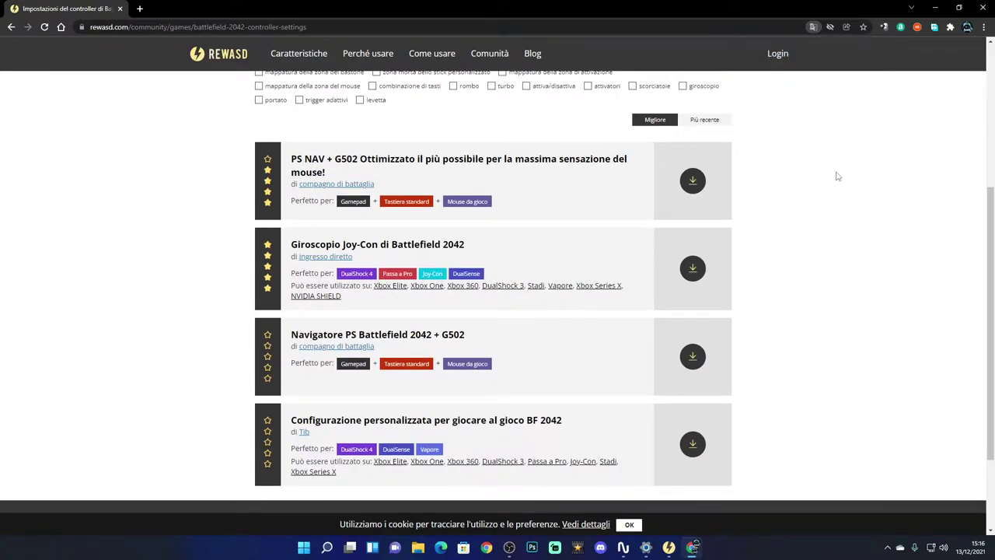
scroll(837, 229, "down", 2)
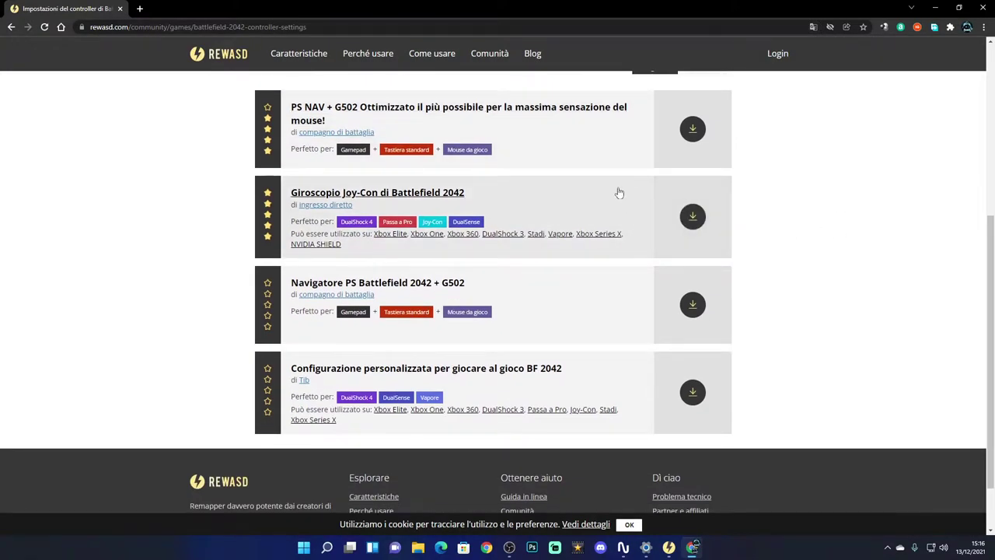
scroll(583, 222, "up", 1)
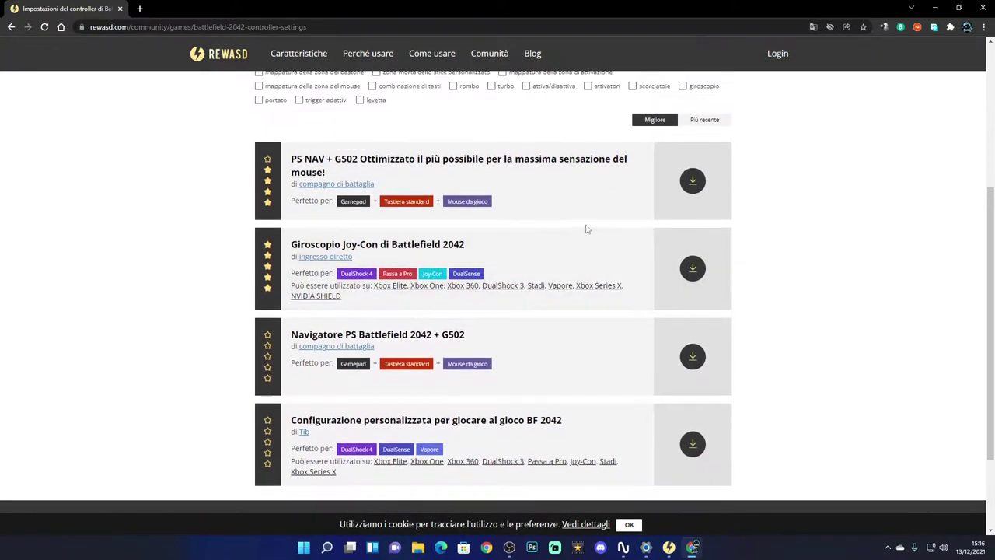
Download the first Battlefield 2042 config to the Desktop as Mouse + Controller.rewasd, then return to reWASD and start importing a config from file.
left_click(694, 184)
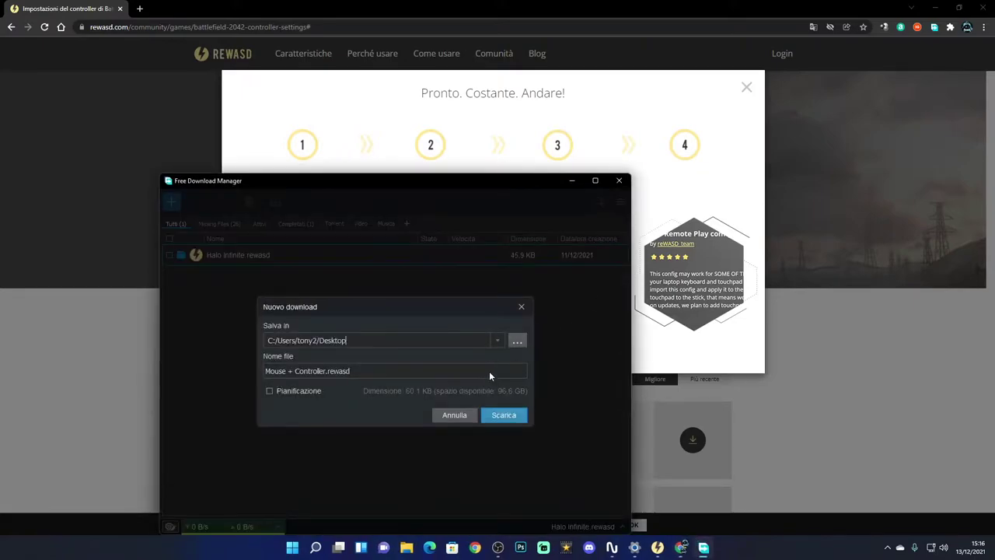
left_click(505, 415)
left_click(933, 6)
left_click_drag(418, 183, 553, 126)
left_click(704, 127)
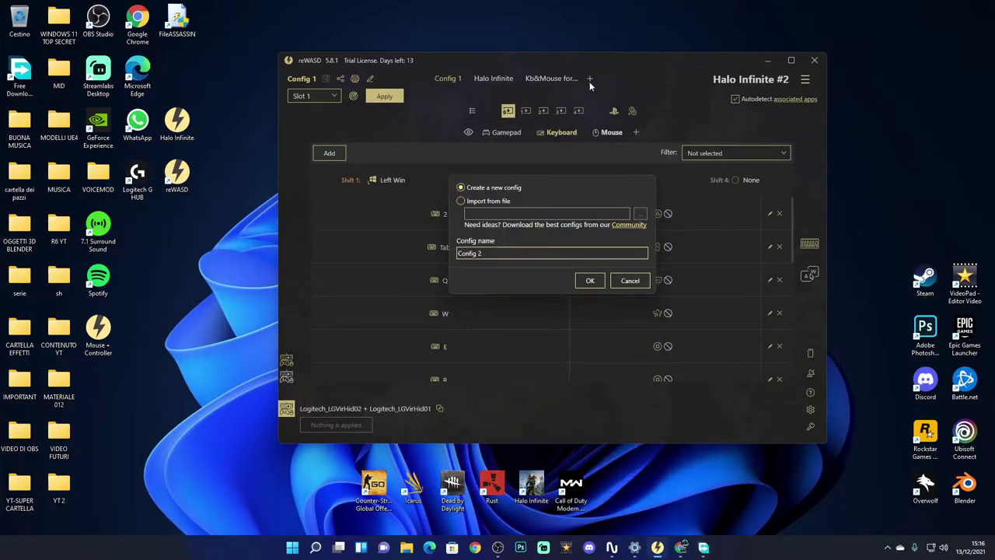
left_click(461, 202)
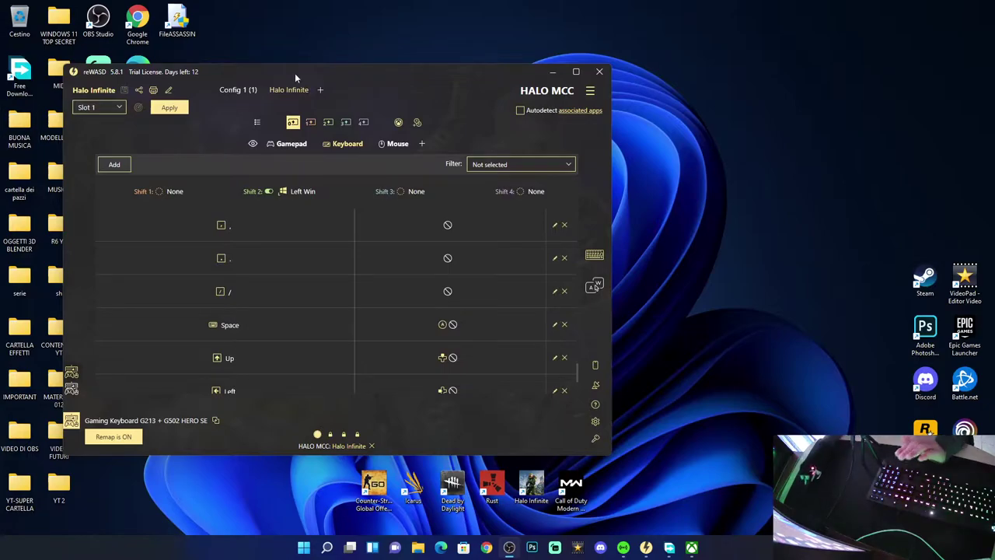
Try to import the desktop's Halo Infinite config file into the existing HALO MCC profile, declining to overwrite the config of the same name.
left_click_drag(321, 70, 510, 67)
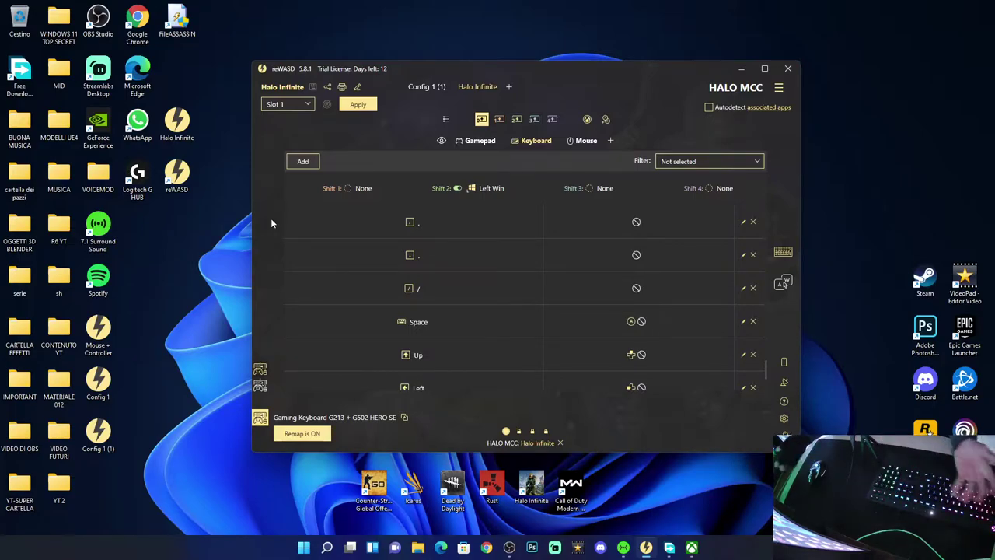
left_click_drag(176, 124, 171, 284)
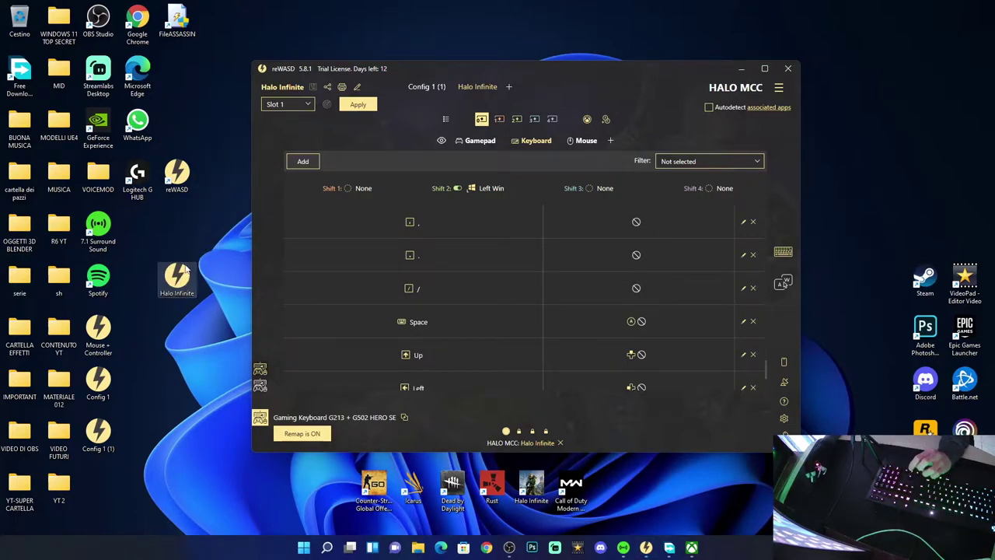
double_click(174, 277)
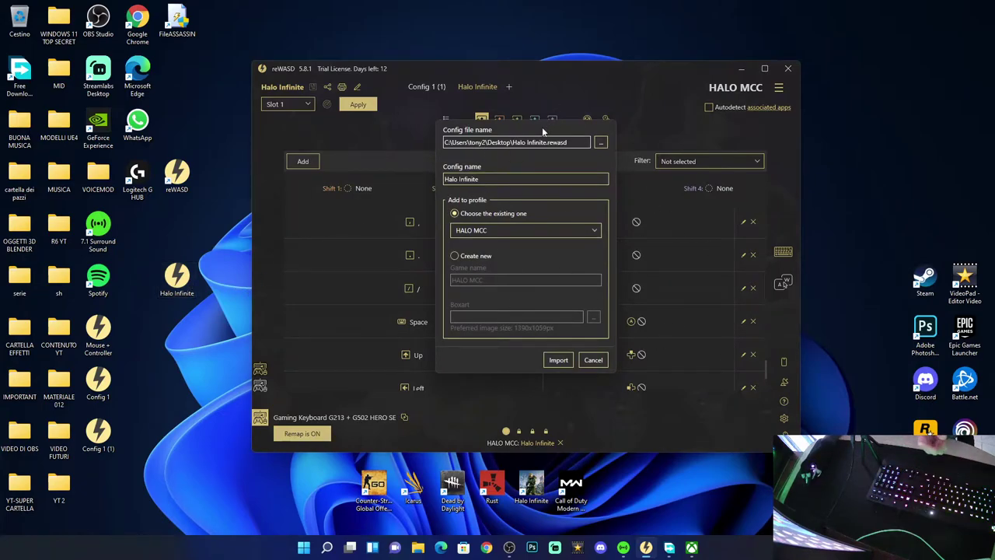
left_click(556, 359)
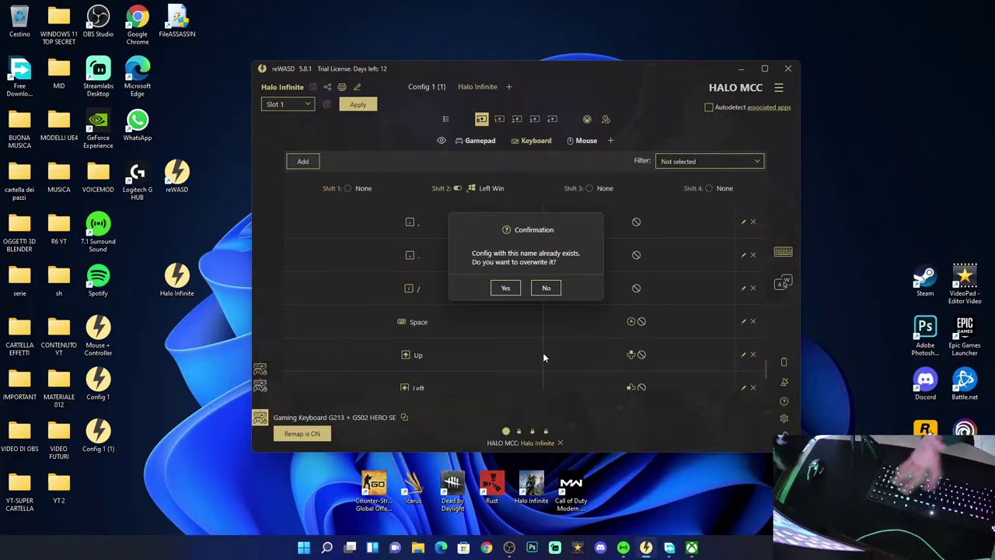
left_click(547, 293)
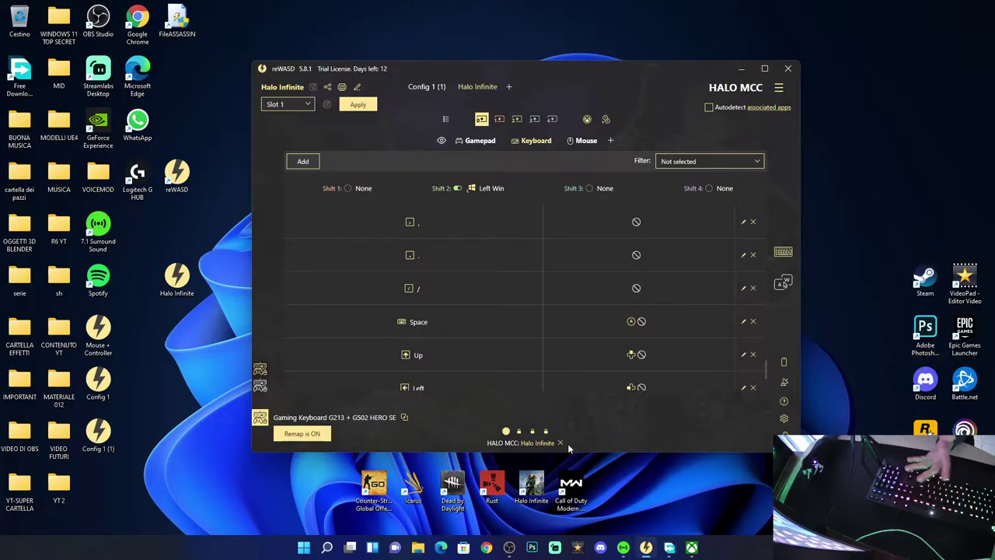
Check the device group for the Gaming Keyboard G213 and G502 HERO SE, and apply the Halo Infinite config to Slot 1.
left_click(405, 417)
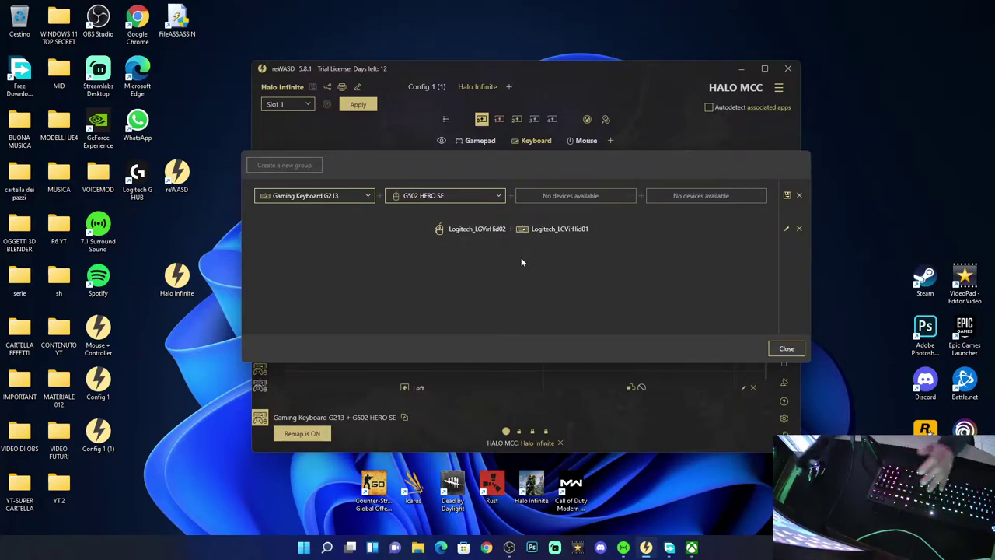
left_click(783, 349)
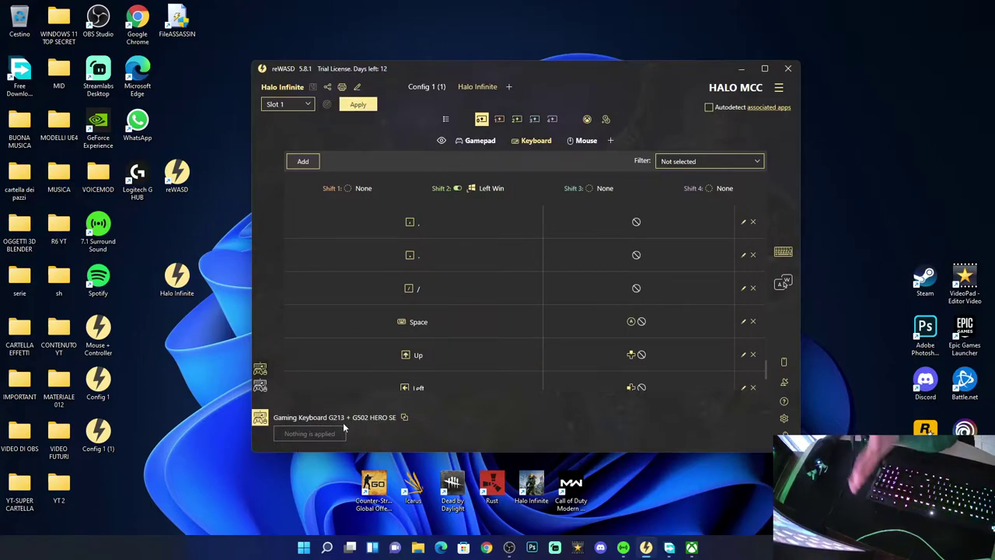
left_click(358, 105)
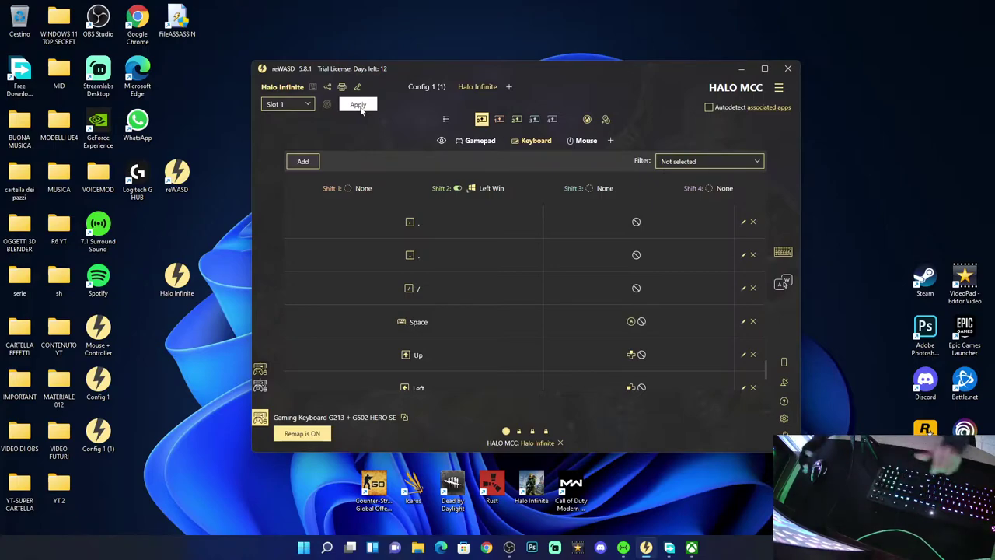
Test the Left Win toggle assigned to Shift 2, and turn the remap off.
key("super")
key("super")
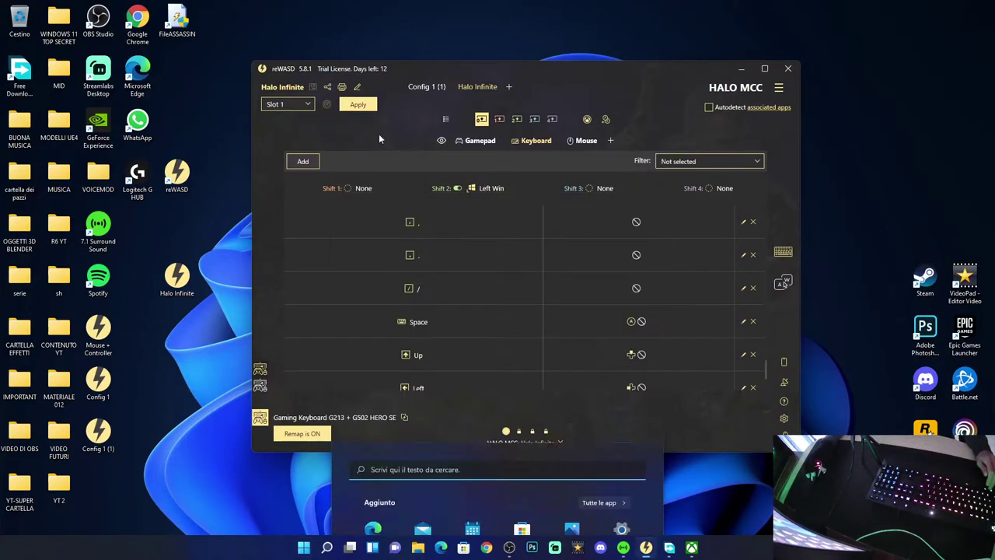
left_click(298, 435)
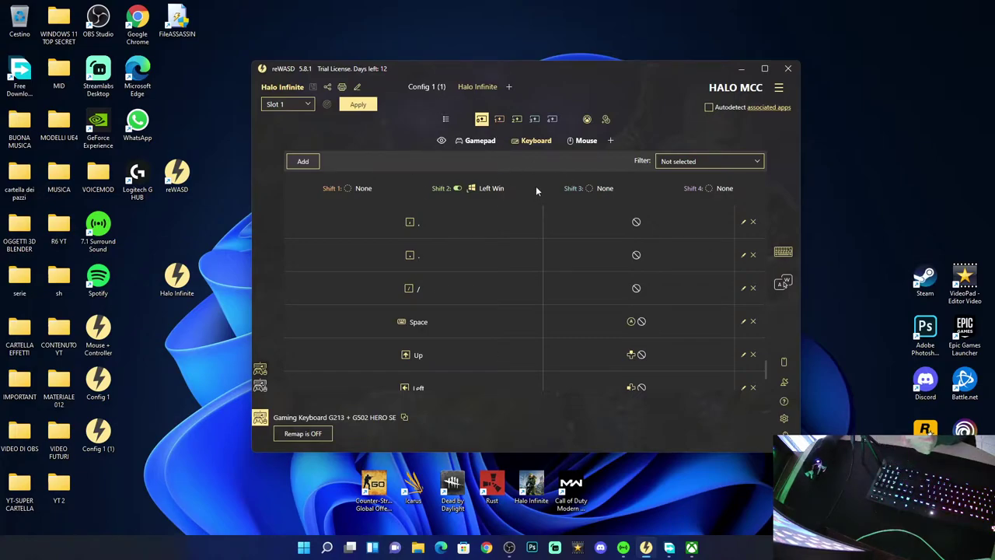
Try to add the Halo Infinite config from the Desktop to the HALO MCC profile through file import, declining to overwrite the existing one.
left_click(512, 89)
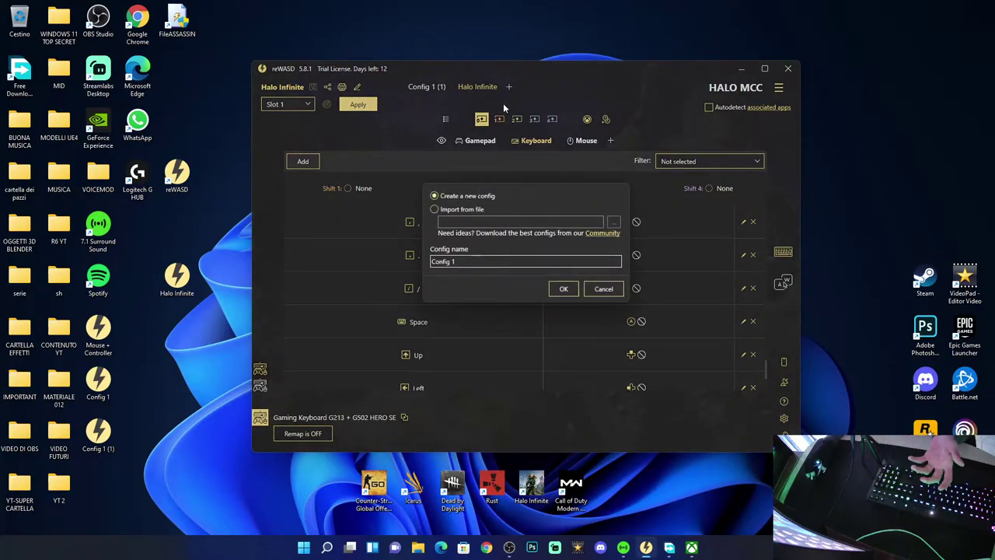
left_click(434, 209)
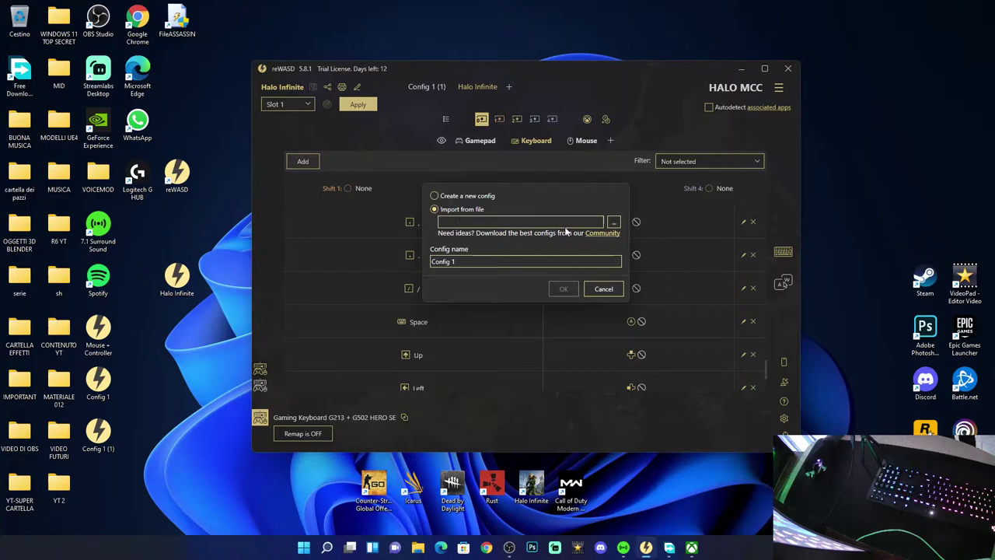
left_click(615, 223)
scroll(577, 350, "down", 5)
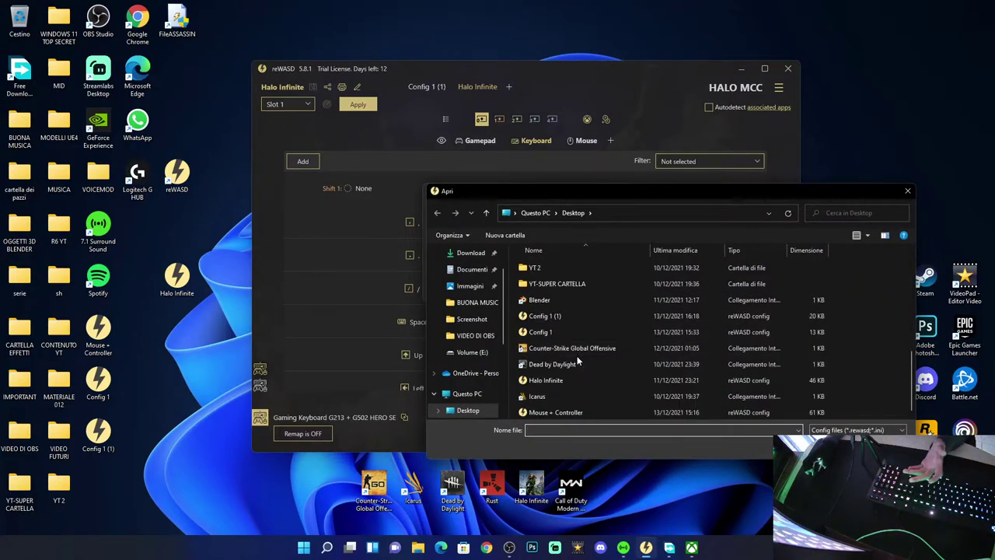
left_click(579, 380)
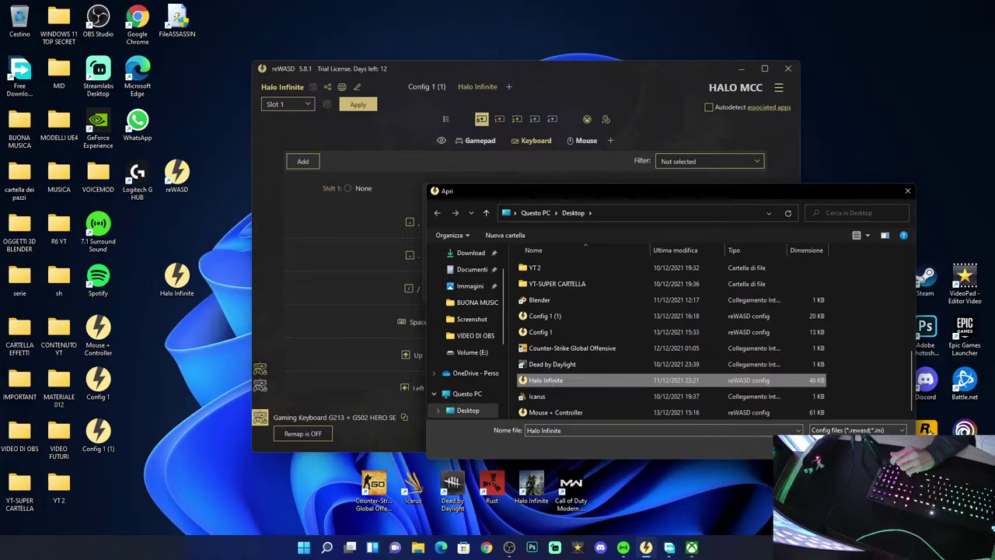
double_click(661, 380)
left_click(564, 288)
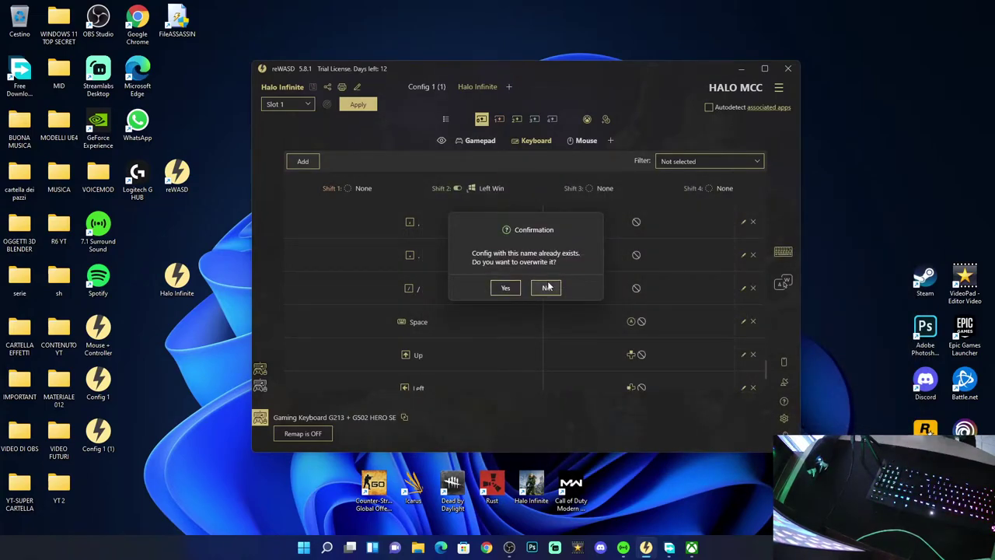
left_click(548, 288)
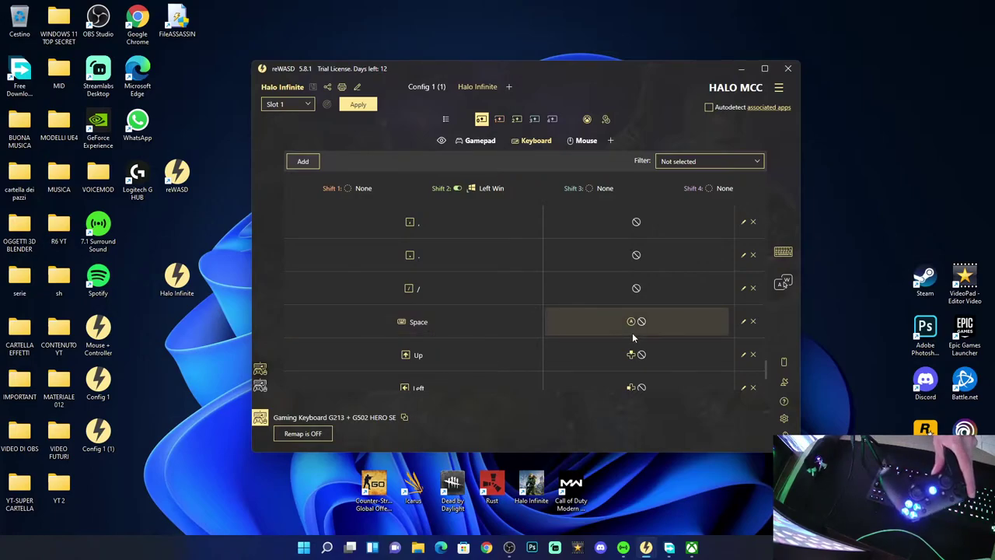
Check the controller status in the Xbox app, then turn the remap on in reWASD and toggle its Left Win shift.
left_click(691, 547)
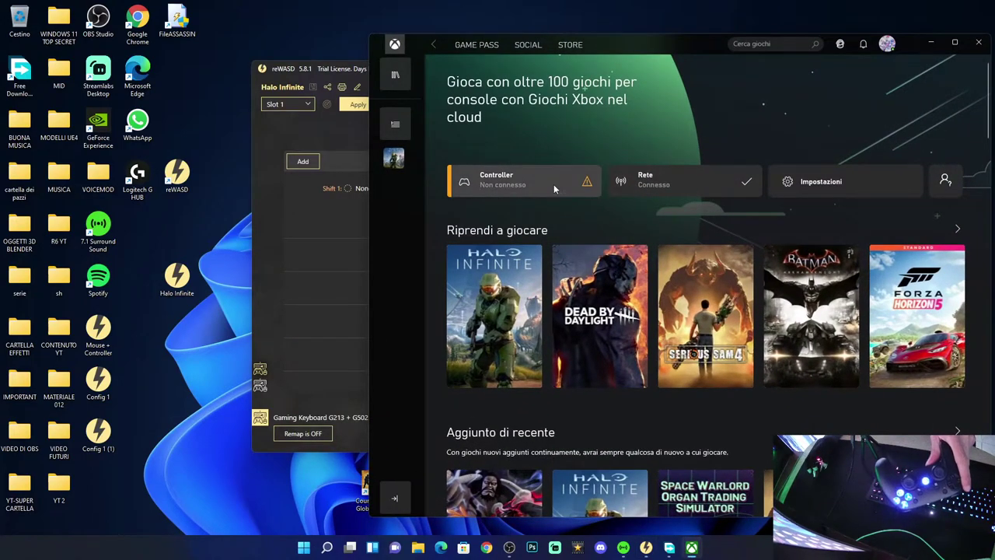
left_click(315, 438)
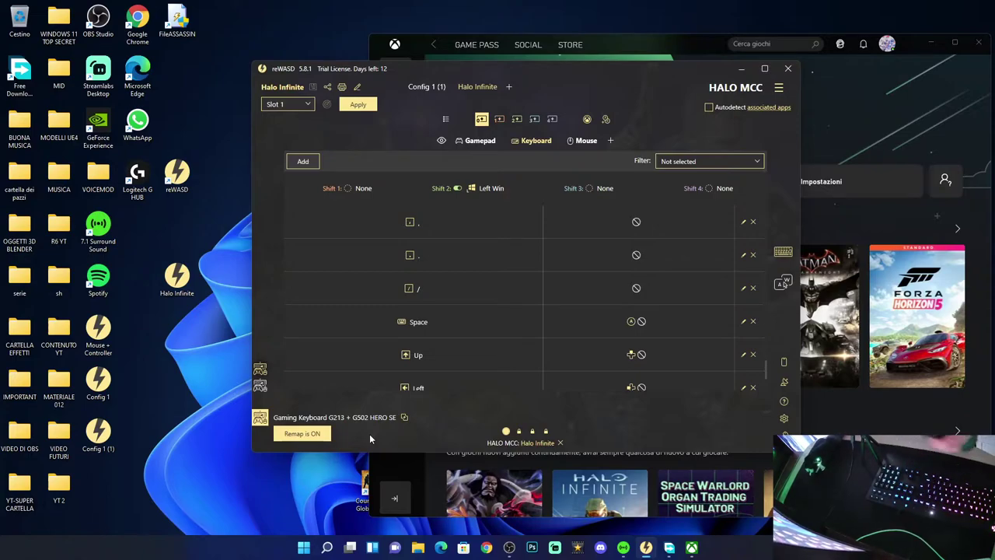
key("super")
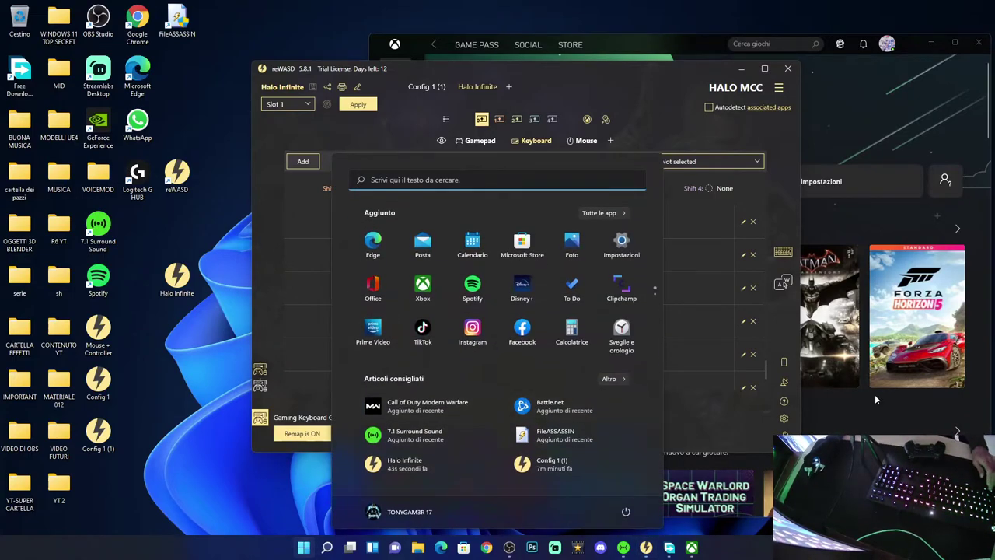
Switch to the Xbox app and launch Halo Infinite (Campagna) from the recently played games.
left_click(891, 429)
left_click(498, 311)
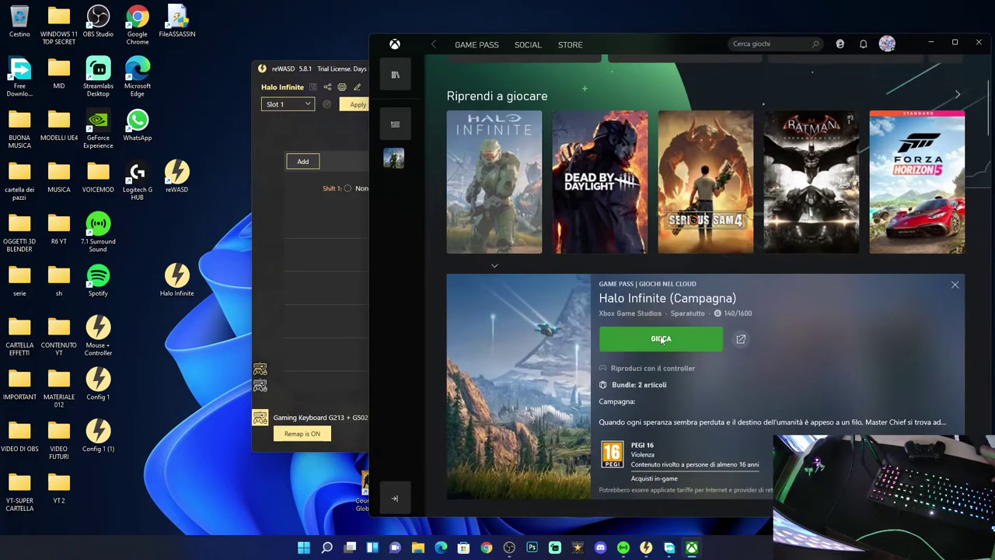
left_click(660, 335)
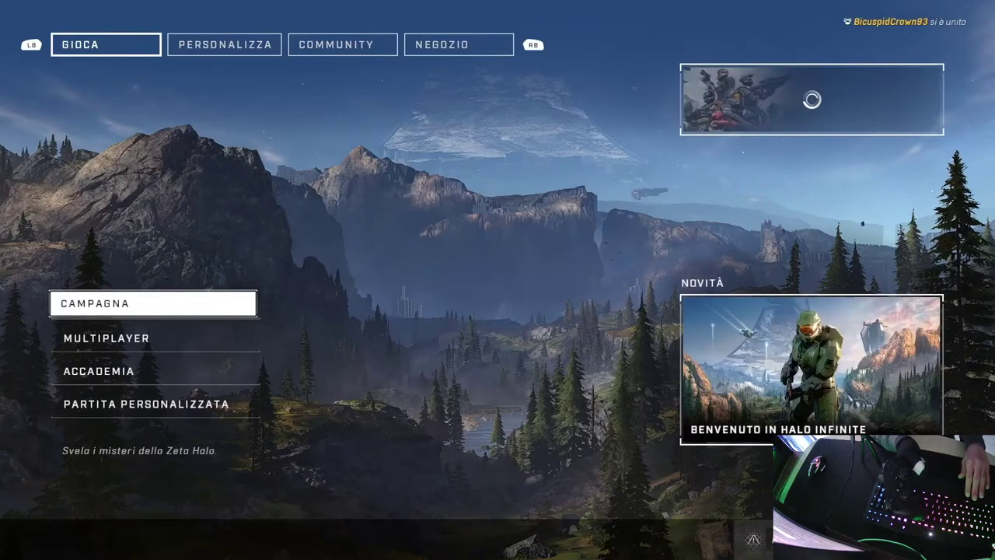
Continue the campaign from the last checkpoint and toggle the Left Win shift in the game.
key("Return")
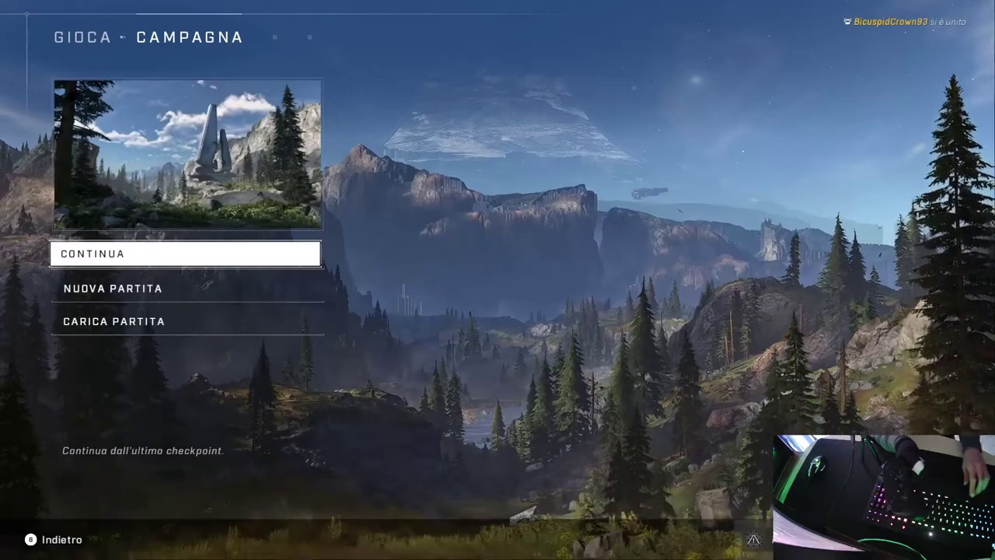
key("Return")
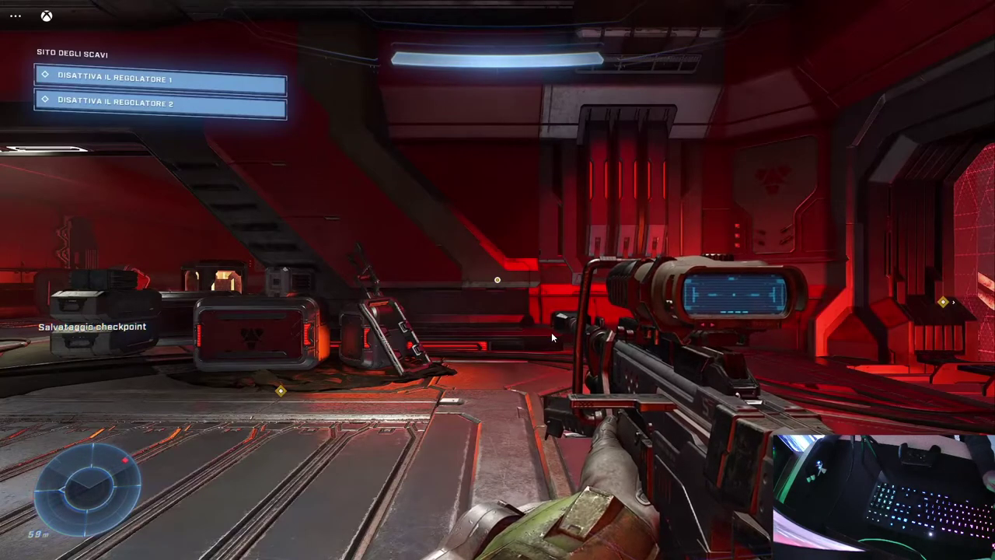
key("super")
key("super")
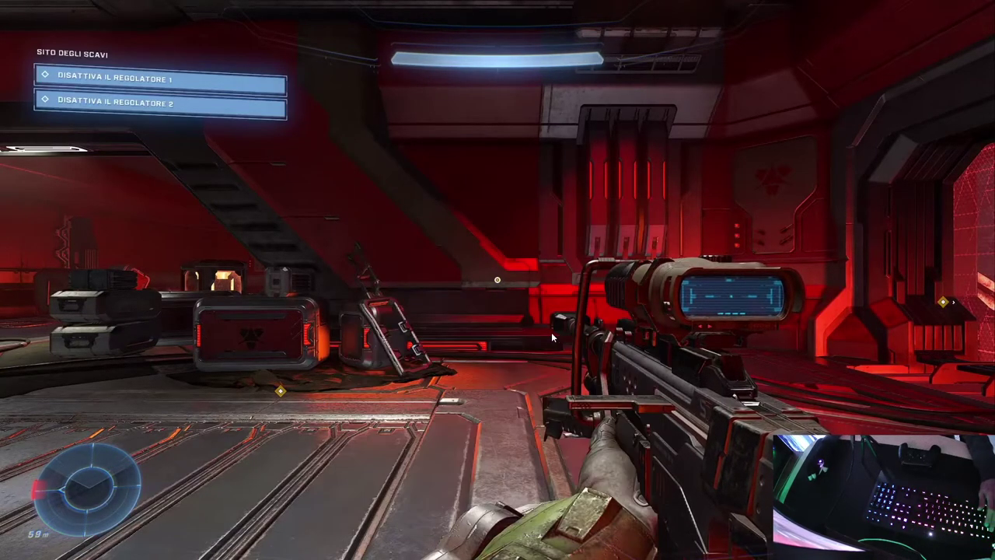
right_click(551, 332)
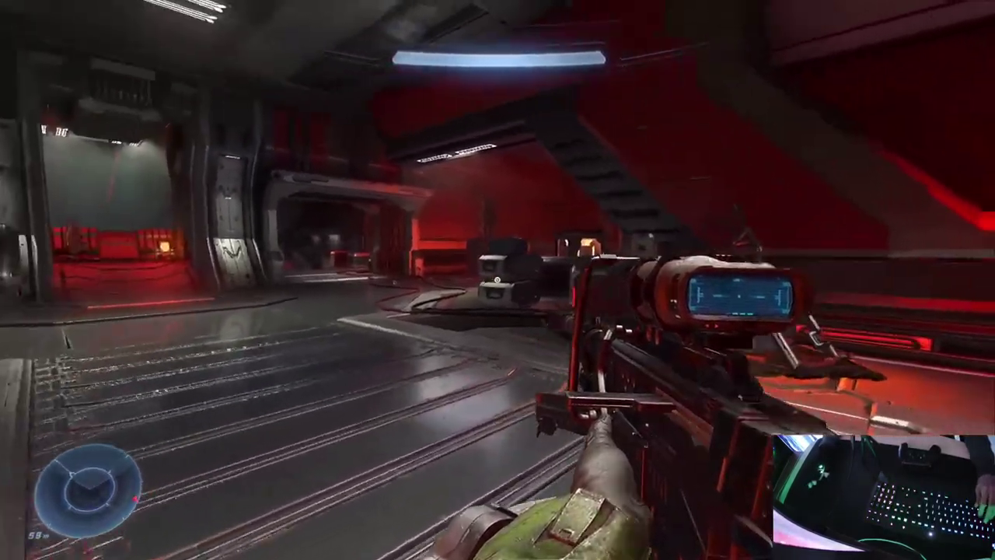
scroll(498, 280, "down", 1)
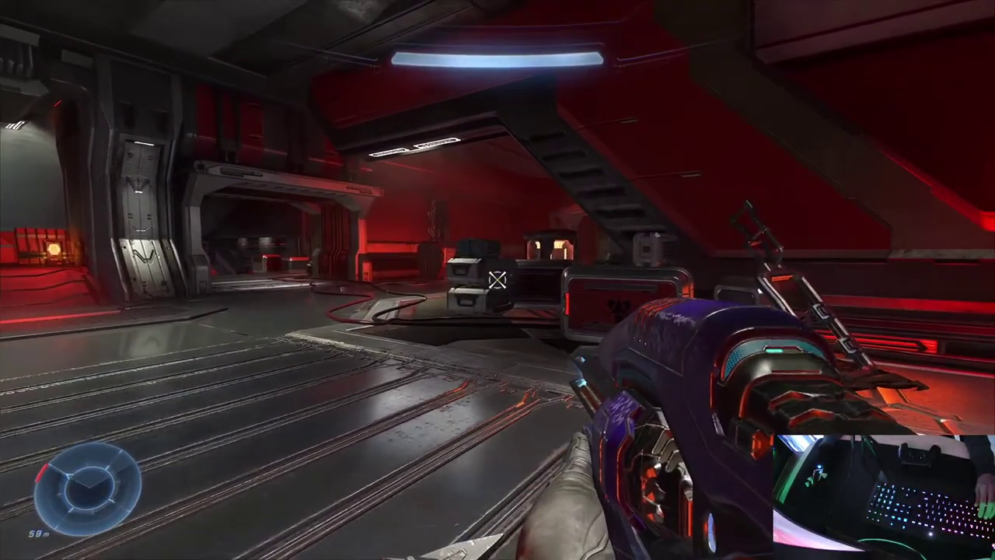
key("super")
key("super")
key("a")
key("d")
key("w")
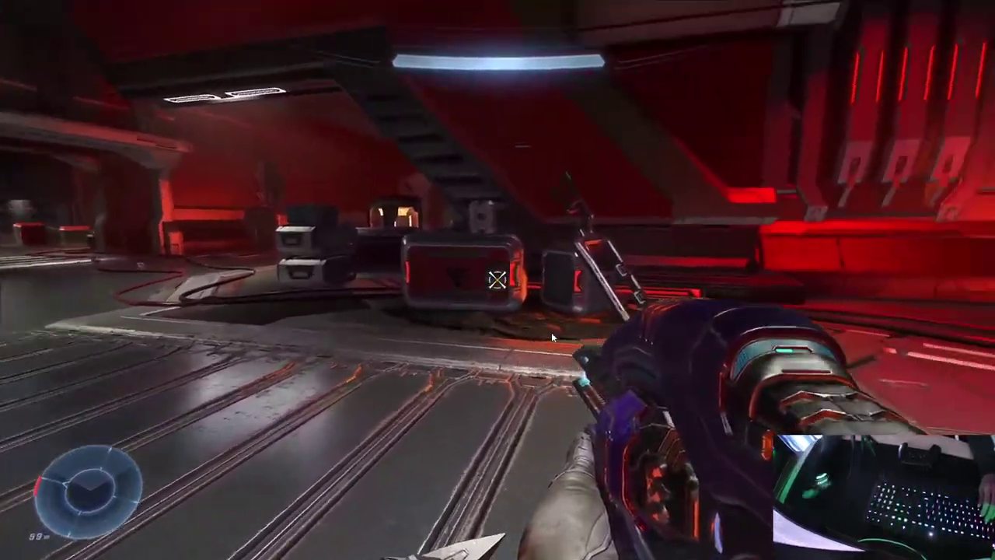
scroll(551, 332, "down", 1)
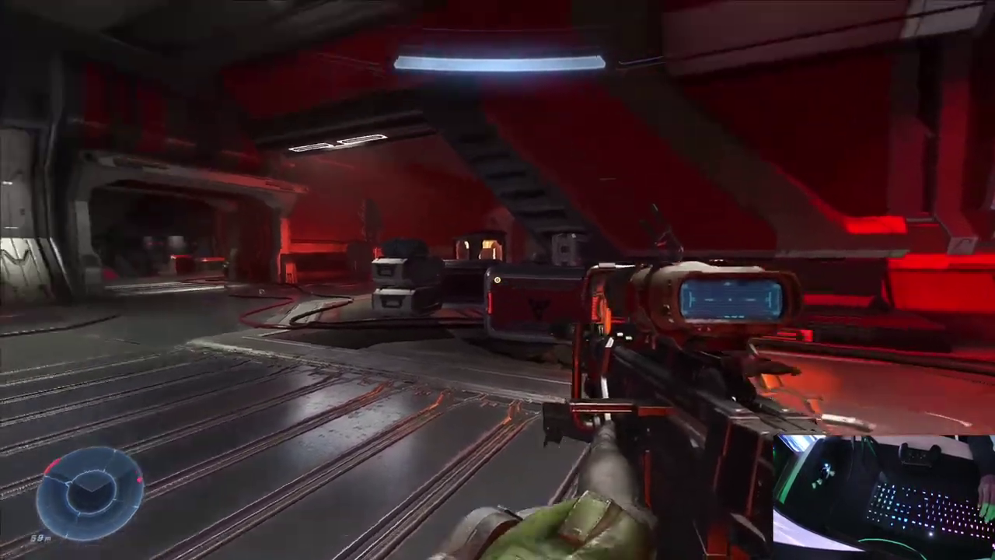
key("w")
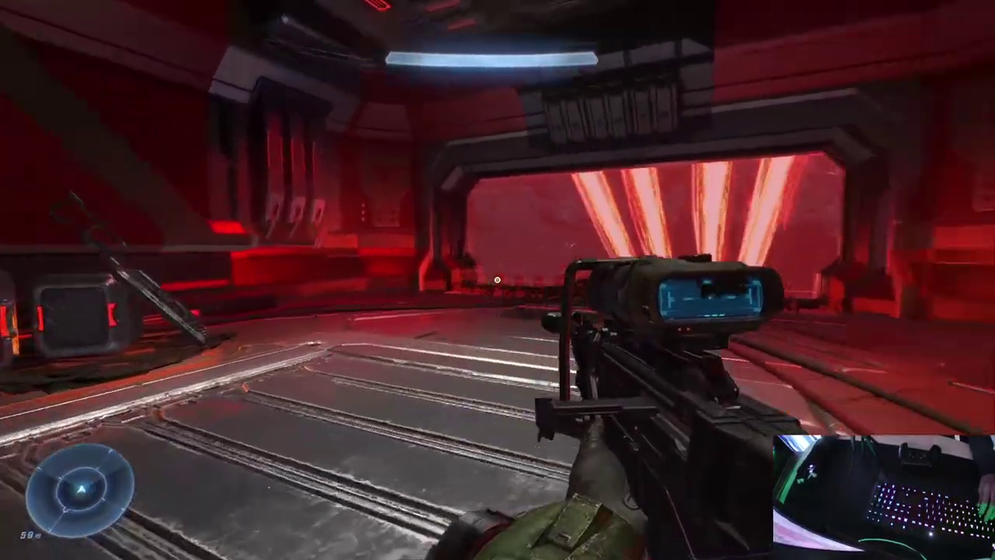
right_click(497, 280)
right_click(498, 280)
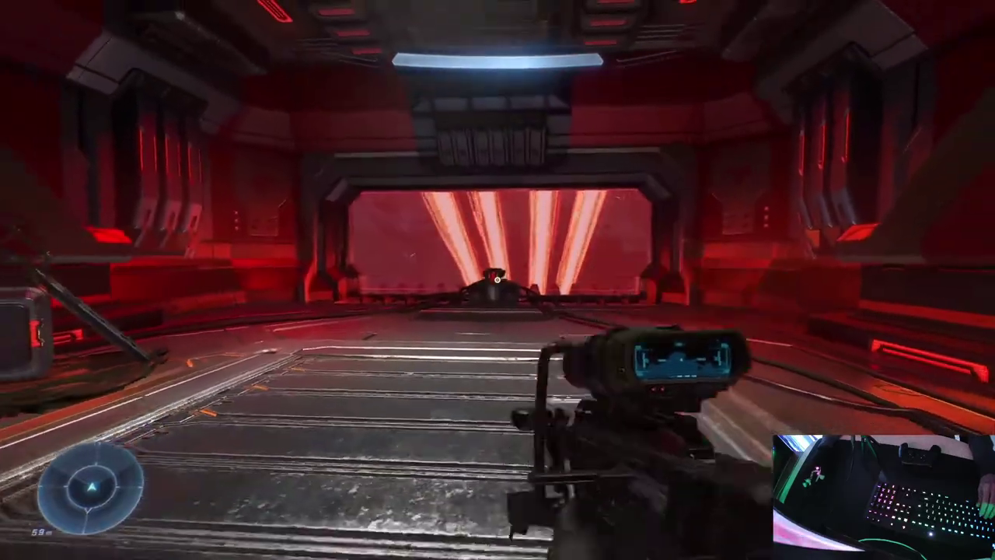
scroll(498, 280, "down", 1)
left_click(497, 280)
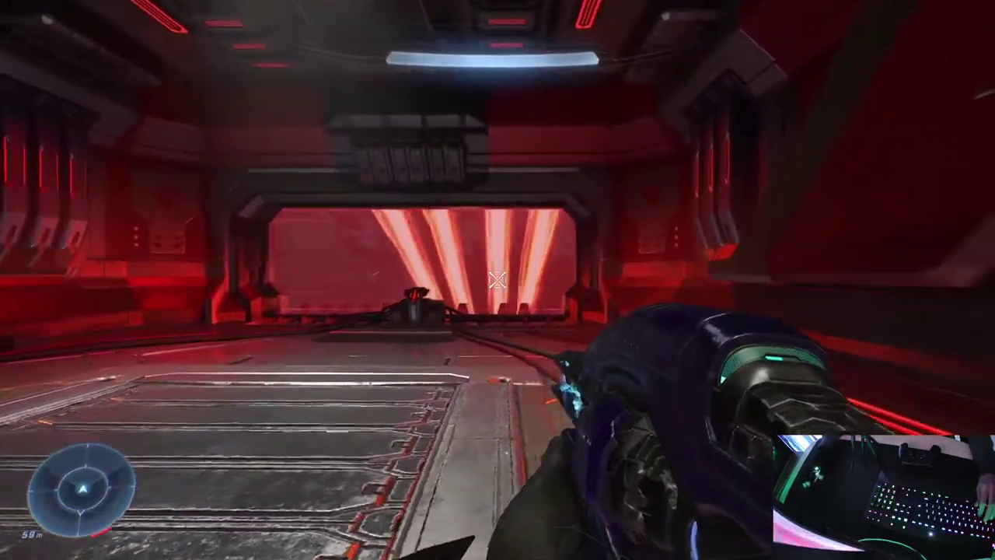
key("w")
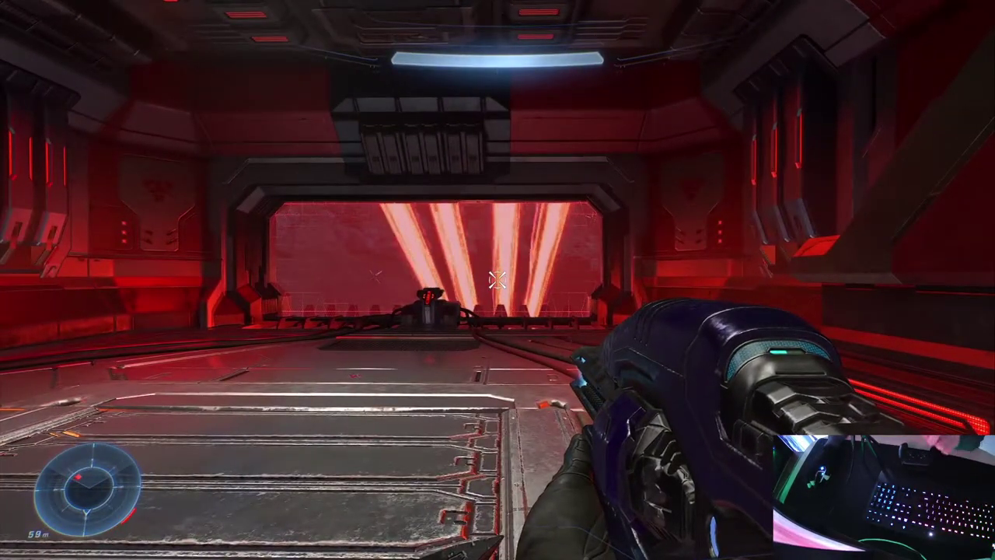